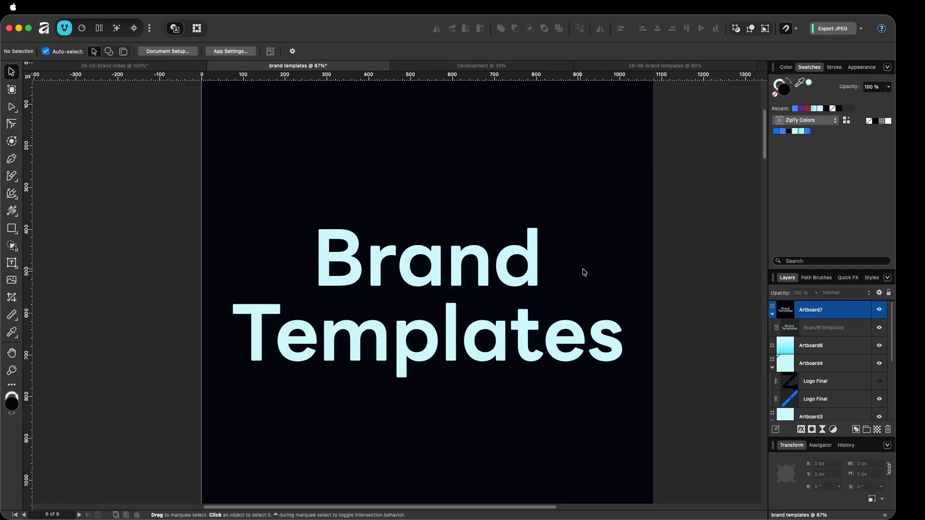
scroll(501, 289, right, 5)
key(y)
key(v)
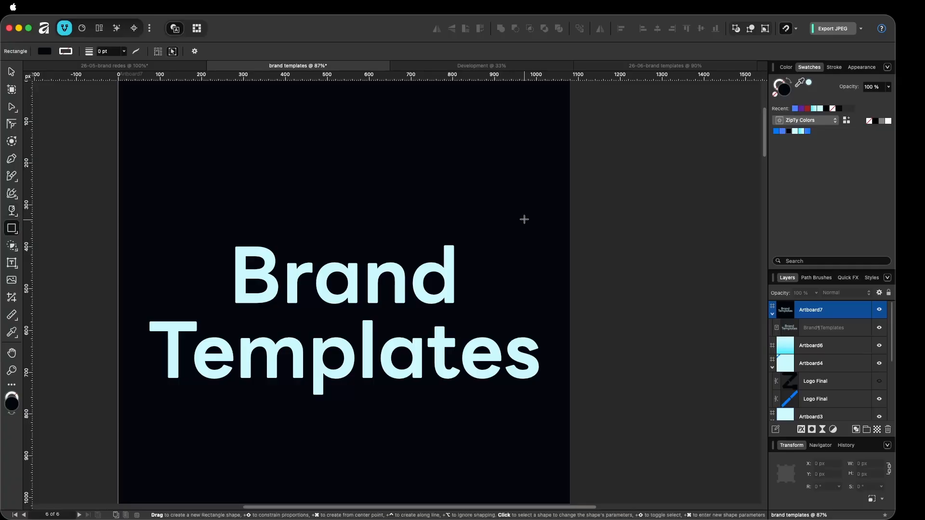
scroll(489, 264, up, 1)
click(437, 299)
drag(438, 299, 458, 297)
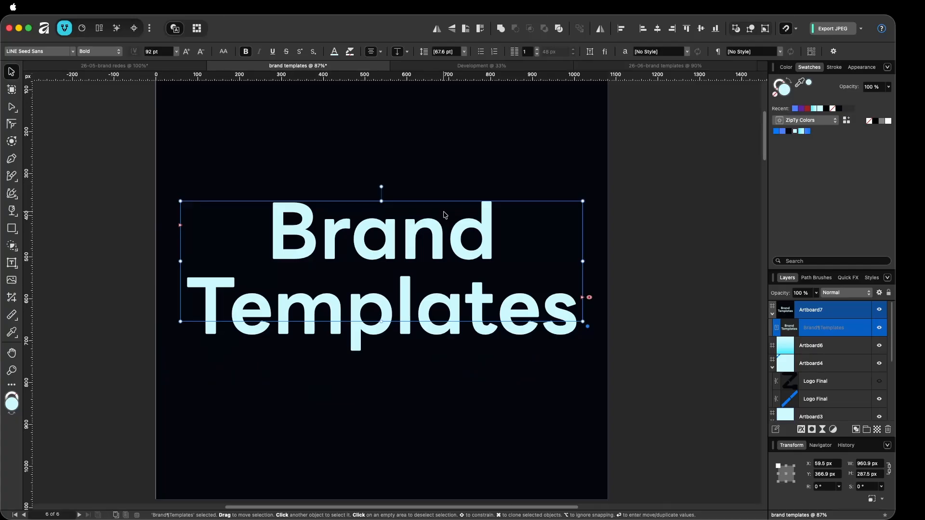
click(541, 137)
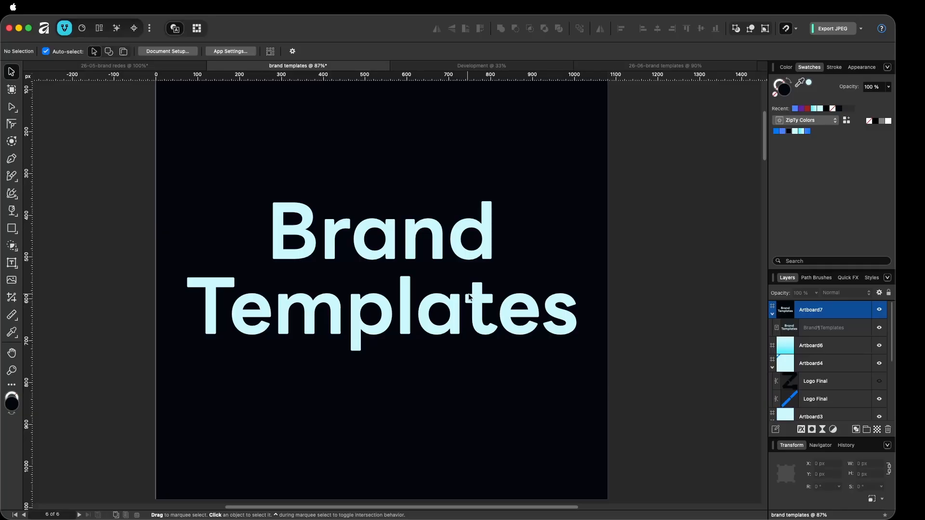
- Examine the oversized logo background on Artboard1 and check the logo layer's blend mode
scroll(660, 314, down, 1)
scroll(670, 305, down, 5)
scroll(673, 301, down, 10)
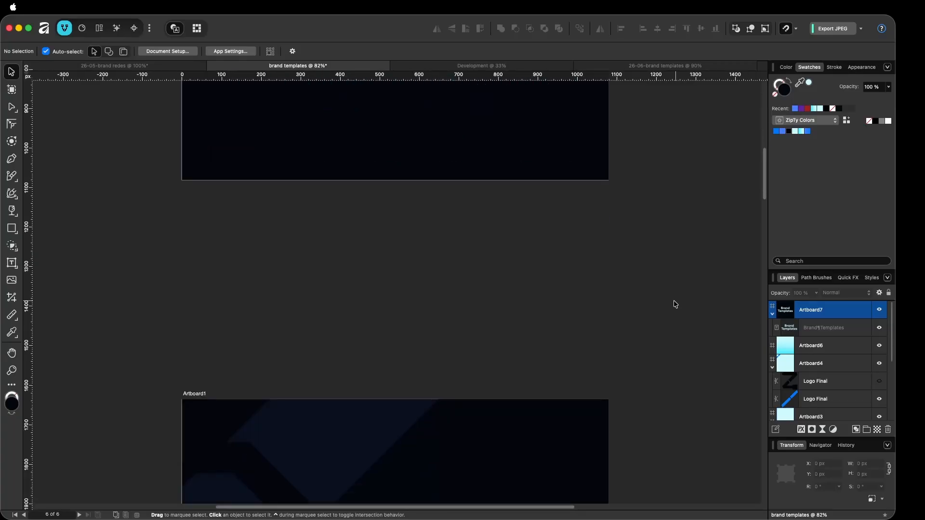
scroll(598, 344, down, 1)
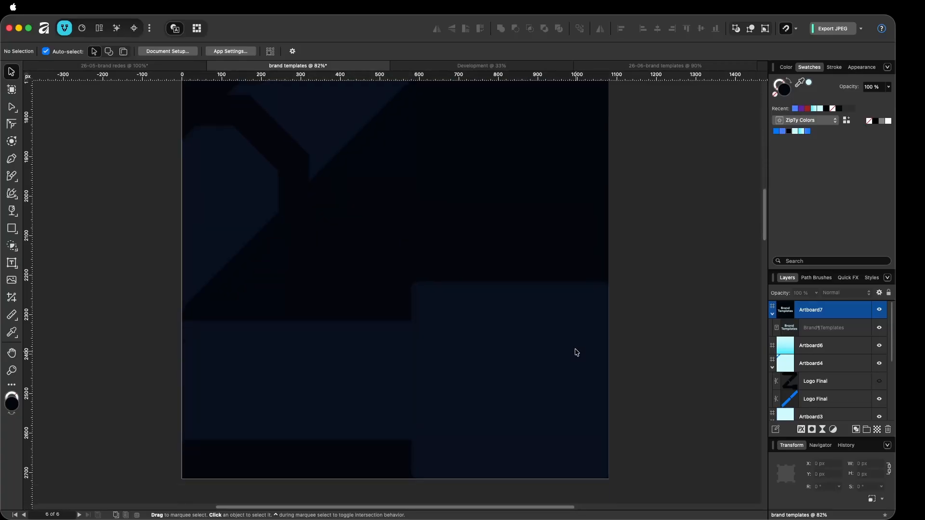
scroll(553, 357, up, 1)
scroll(553, 357, up, 1)
click(541, 381)
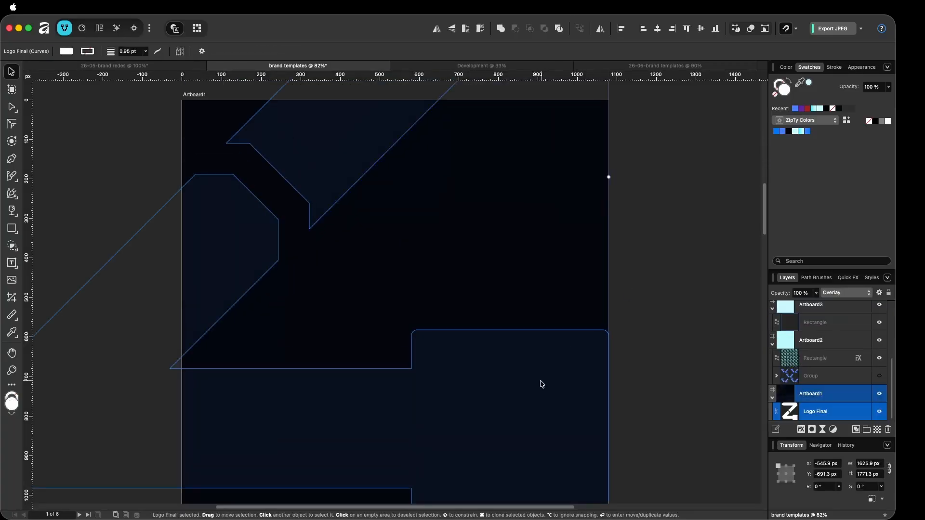
click(517, 273)
click(530, 364)
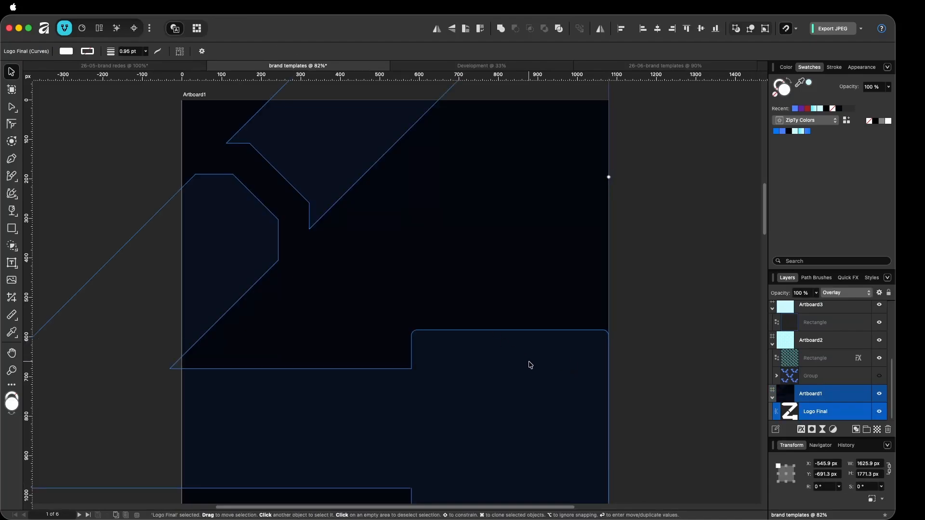
click(842, 293)
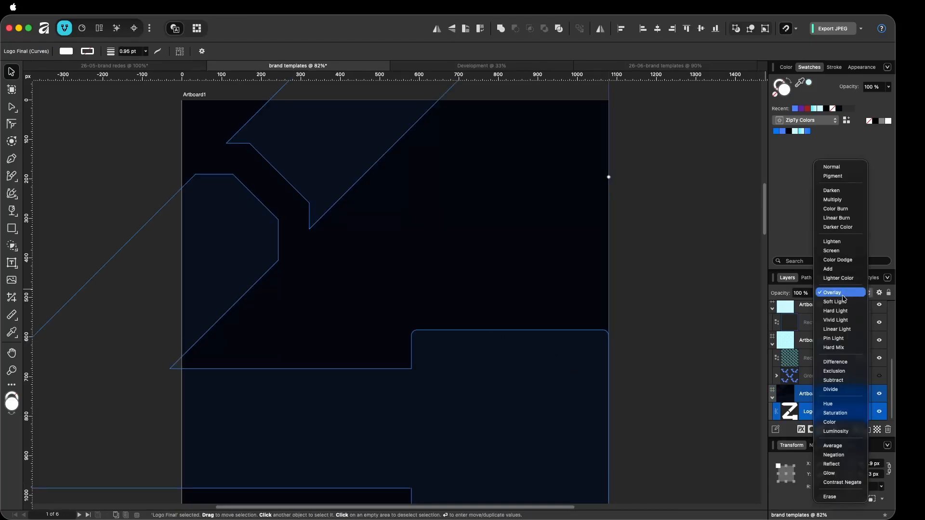
click(683, 291)
click(658, 323)
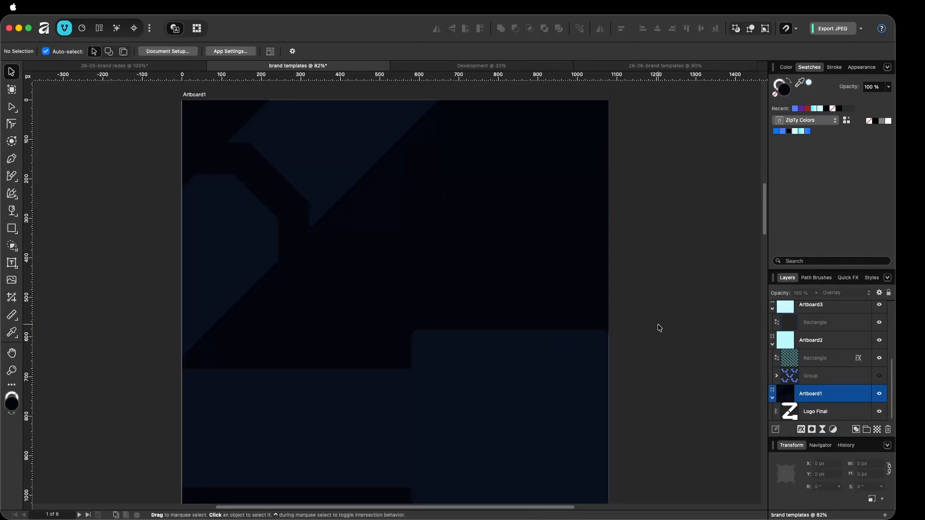
scroll(471, 252, down, 2)
scroll(477, 270, left, 2)
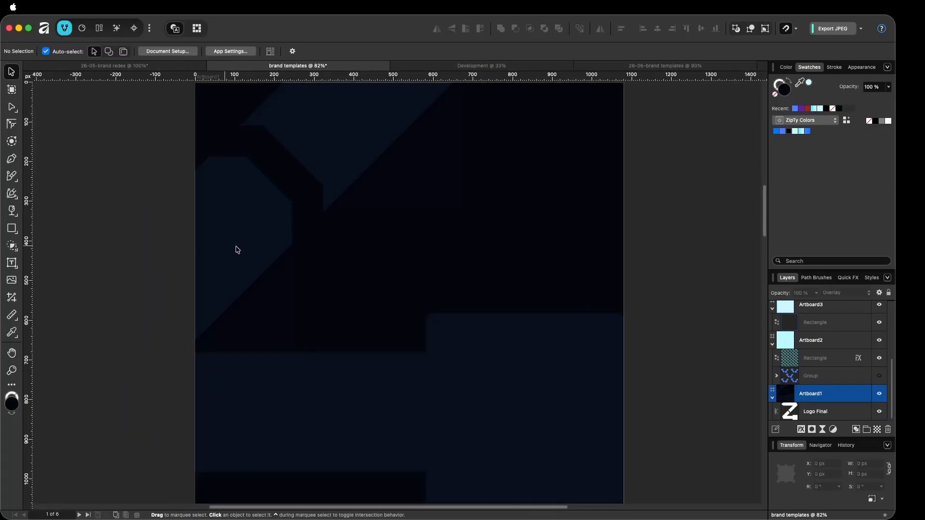
- Try a blue rectangle about 692 px square over the background of Artboard1, and delete it
key(r)
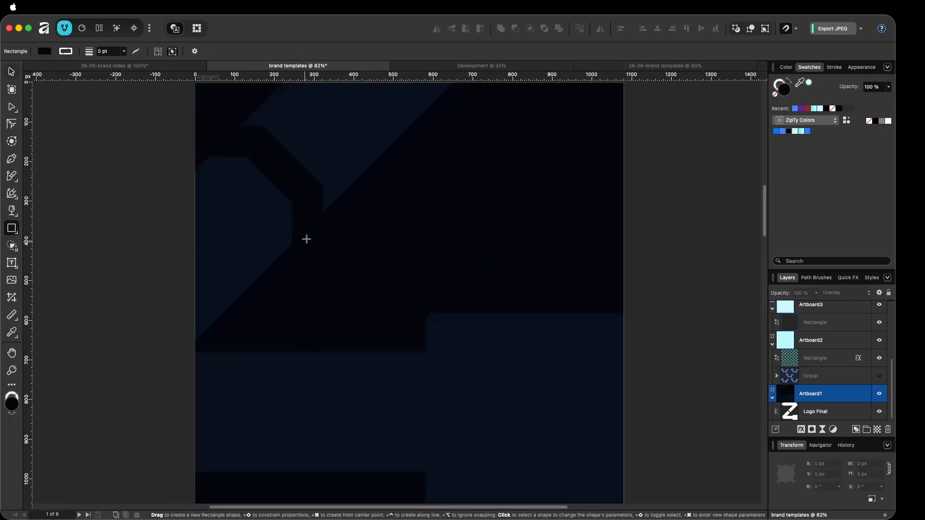
click(783, 131)
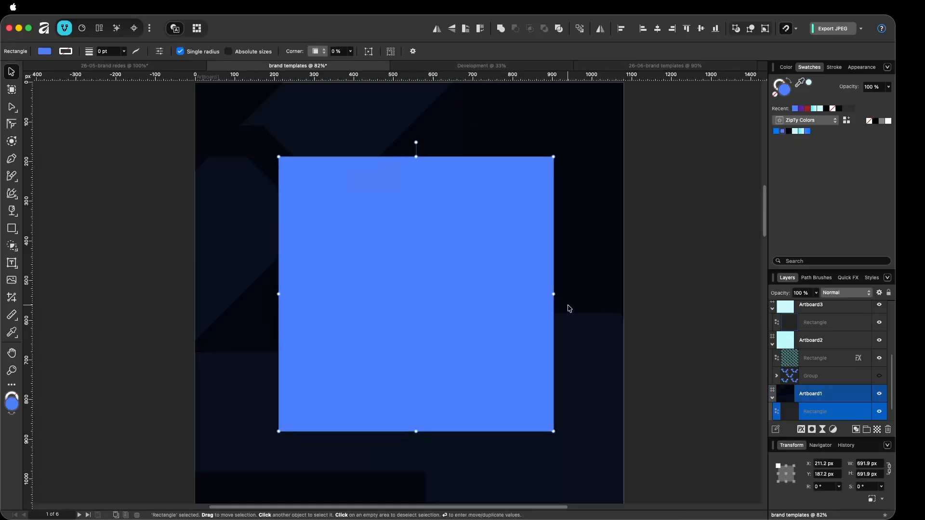
drag(554, 294, 543, 294)
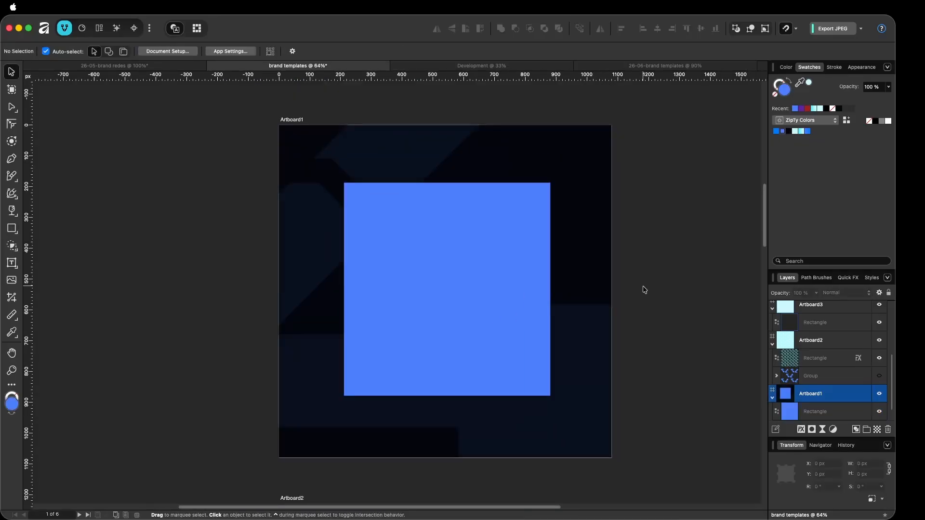
click(478, 294)
key(Delete)
click(666, 285)
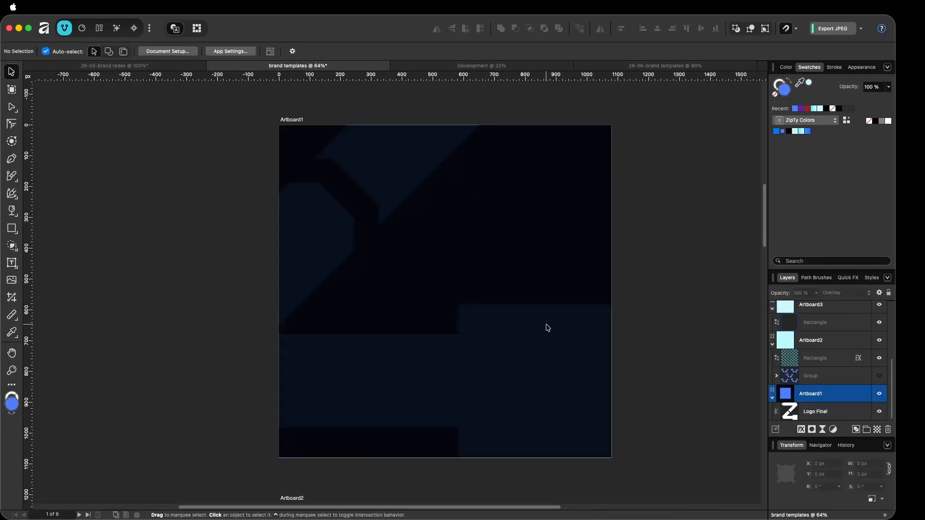
- Examine the repeating logo pattern on Artboard2 and compare it with the dark background of Artboard1
scroll(547, 326, down, 10)
click(498, 302)
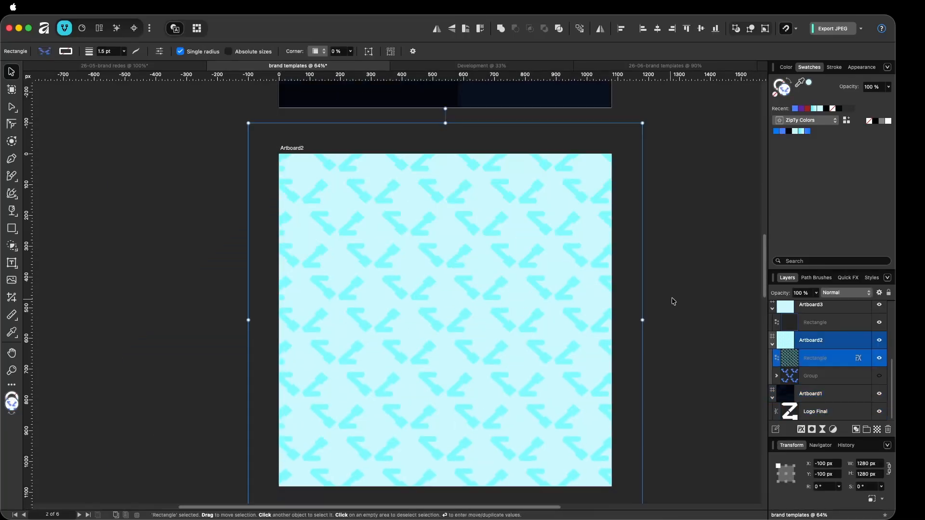
click(670, 298)
scroll(598, 307, up, 1)
scroll(599, 311, up, 2)
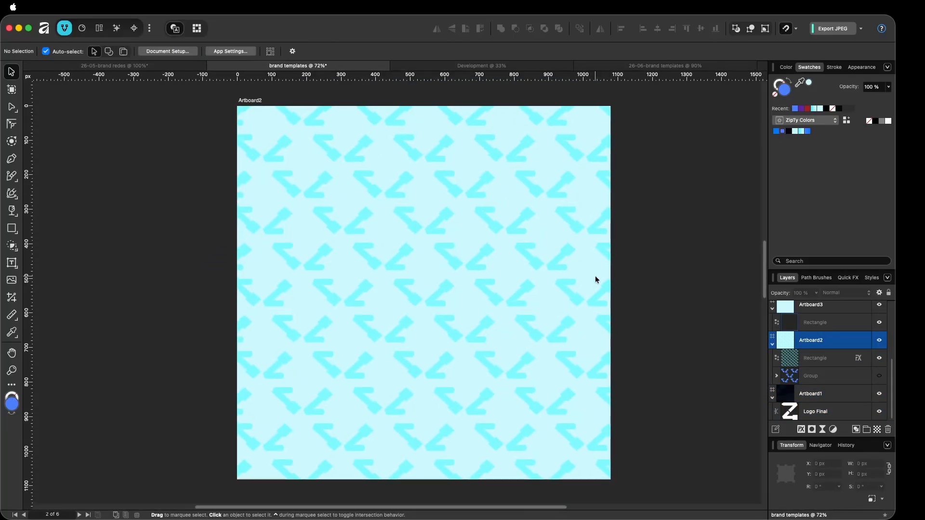
click(475, 263)
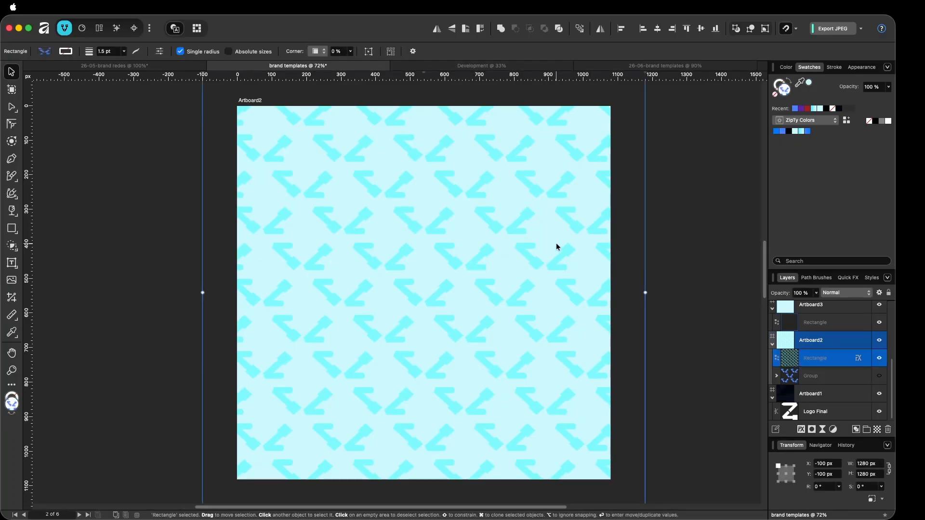
click(656, 203)
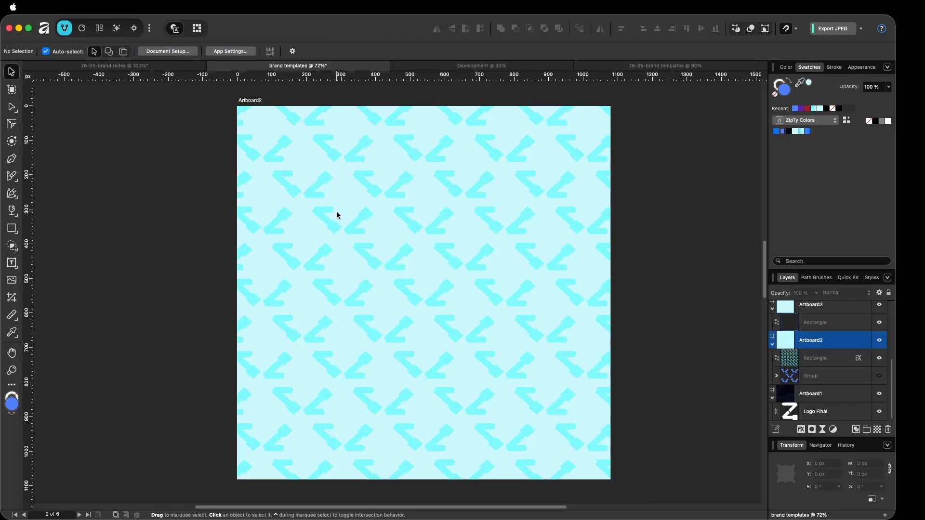
click(340, 241)
scroll(424, 299, up, 5)
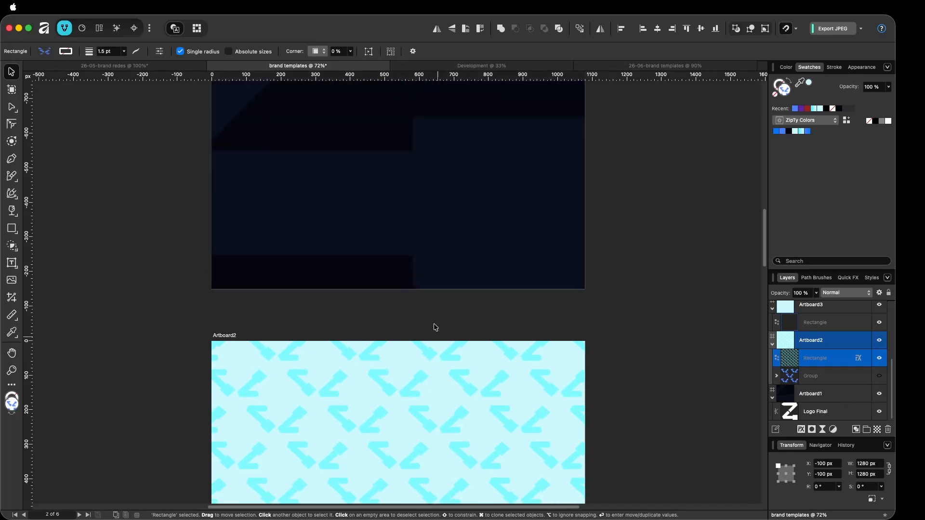
click(519, 121)
click(650, 317)
scroll(440, 264, down, 5)
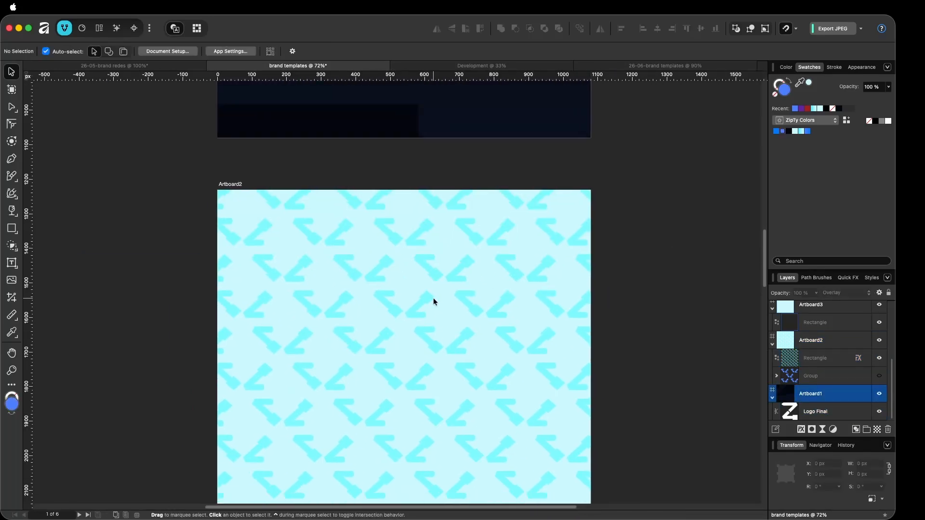
scroll(427, 332, down, 3)
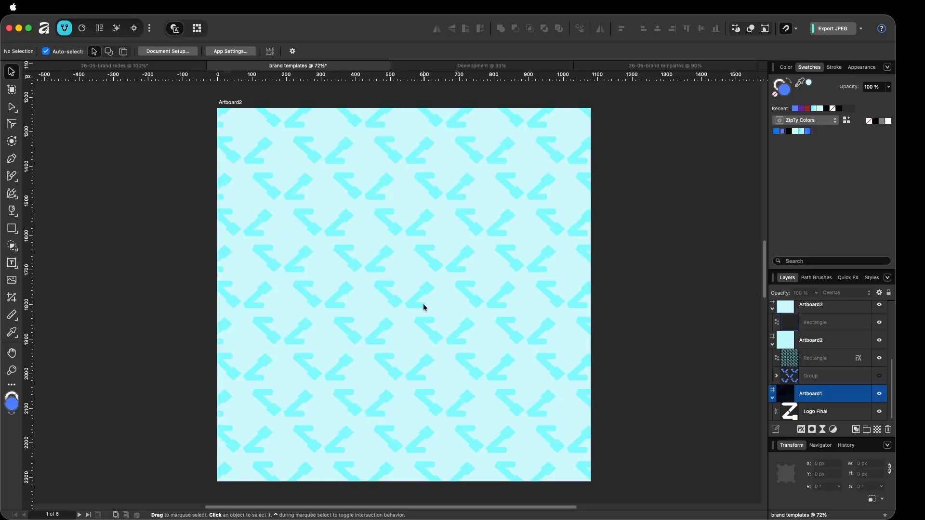
- Examine the blue border rectangle framing Artboard3
scroll(423, 305, down, 11)
click(589, 263)
scroll(629, 268, down, 4)
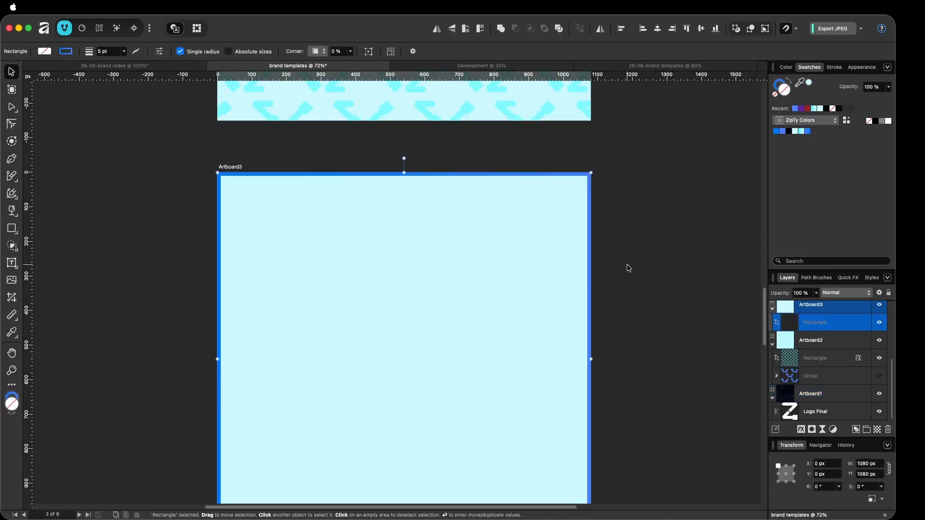
click(628, 269)
scroll(628, 268, down, 1)
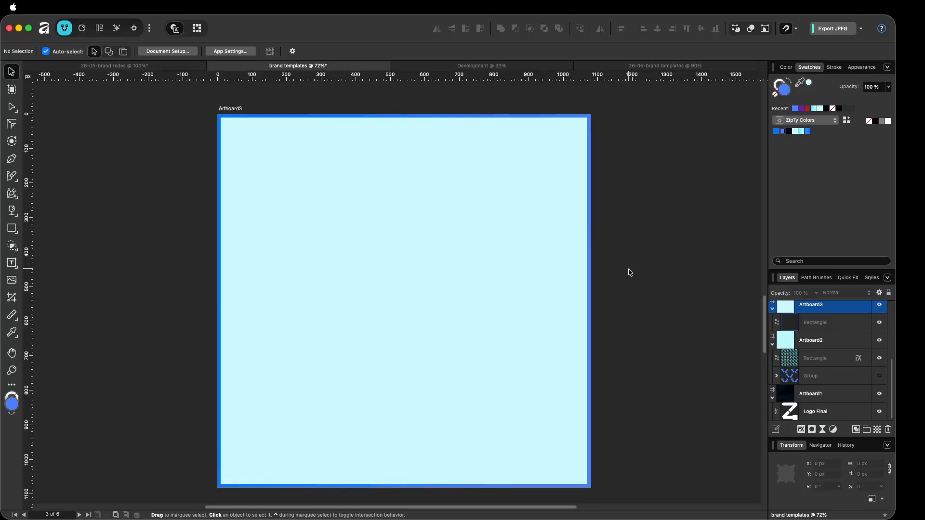
scroll(655, 332, up, 1)
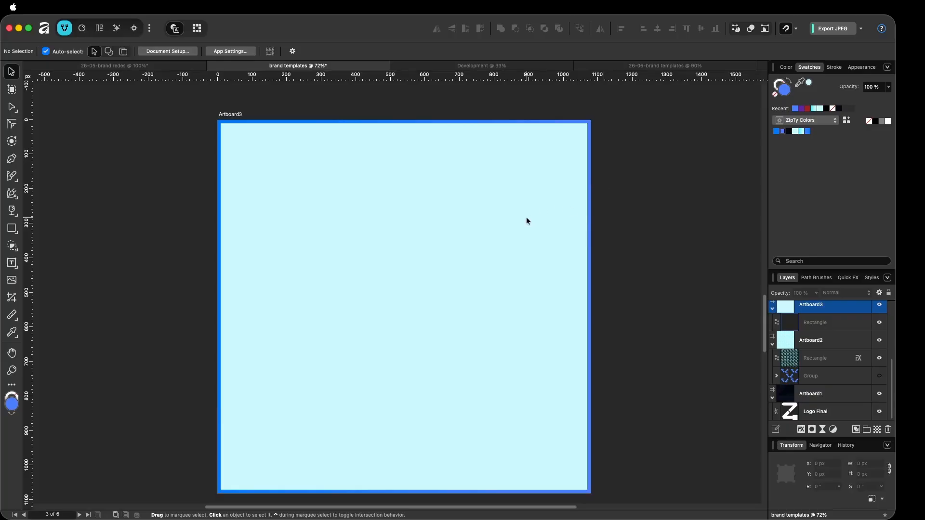
- Scribble blue brush strokes across Artboard3 to demonstrate its content area, and undo all of them
key(b)
mouse_move(416, 195)
mouse_down()
mouse_move(285, 279)
mouse_move(359, 458)
mouse_move(583, 273)
mouse_move(352, 368)
mouse_up()
mouse_move(582, 124)
mouse_down()
mouse_move(496, 120)
mouse_move(211, 205)
mouse_up()
drag(276, 387, 194, 453)
drag(212, 398, 182, 475)
key(super+z)
key(super+z)
key(super+z)
key(super+z)
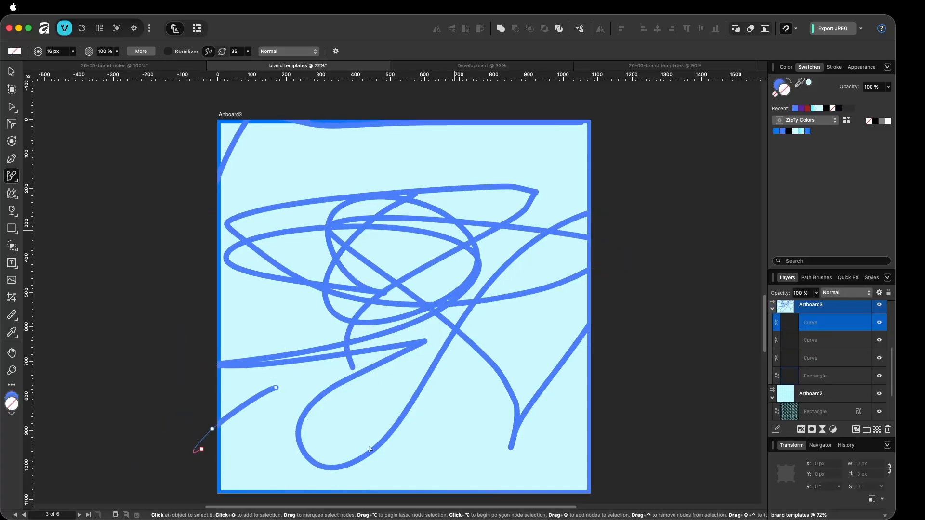
key(v)
- Sketch trial blue brush strokes near the upper-left logo stripe and lower-right corner of Artboard4, undoing each one
scroll(581, 257, down, 10)
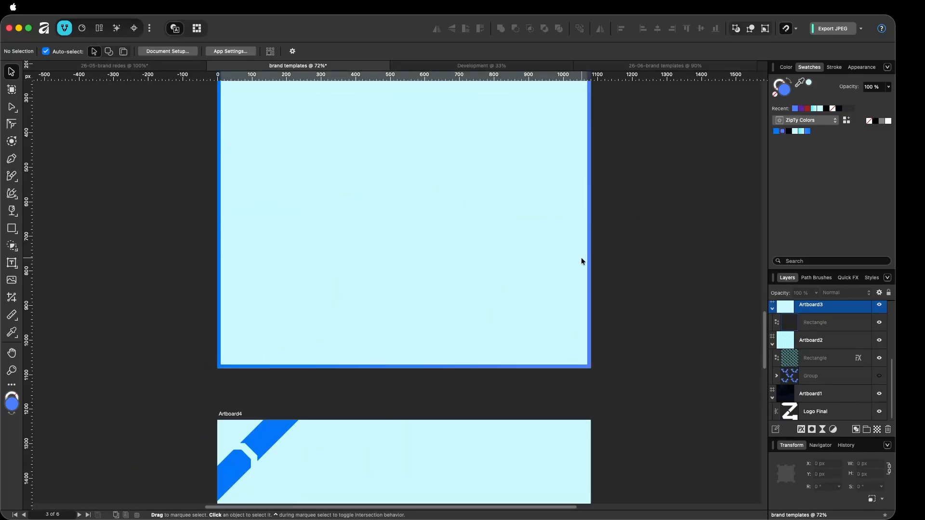
scroll(578, 260, down, 3)
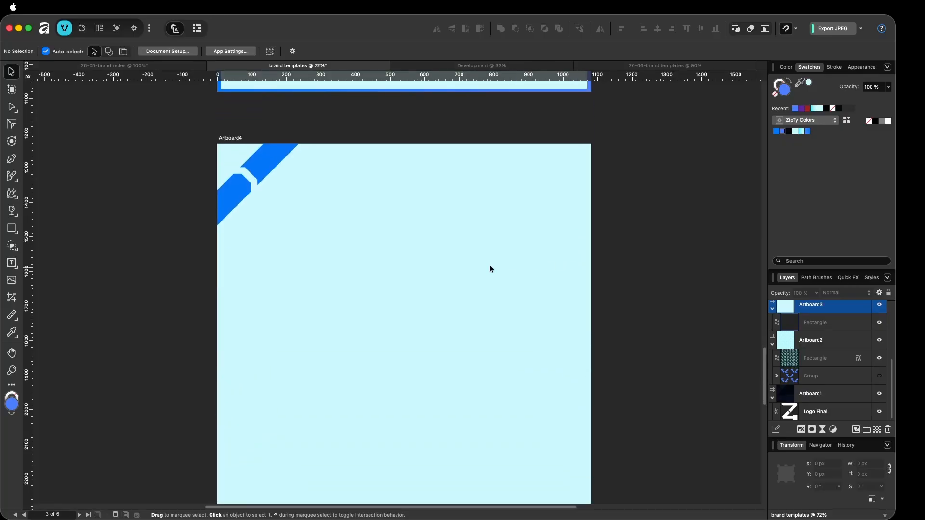
key(b)
mouse_move(330, 155)
mouse_down()
mouse_move(307, 140)
mouse_move(269, 229)
mouse_up()
scroll(341, 239, down, 2)
key(super+z)
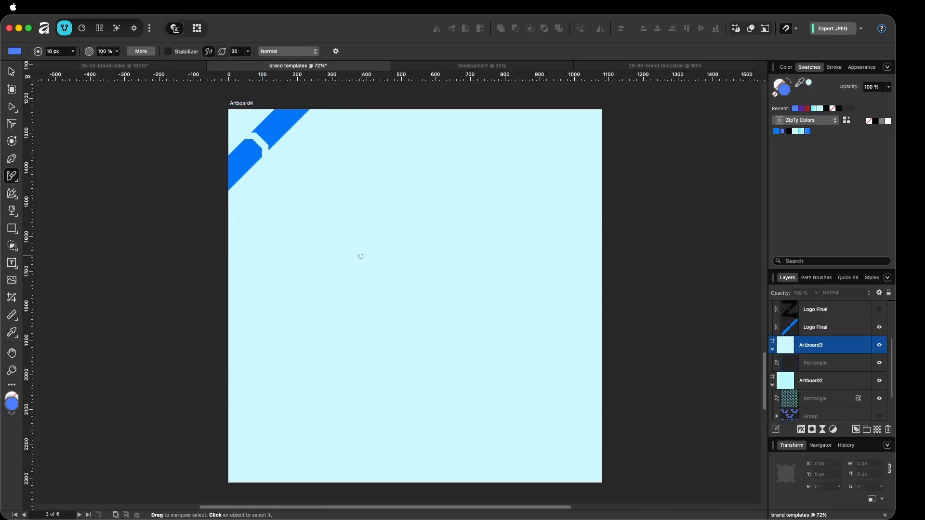
drag(552, 443, 586, 475)
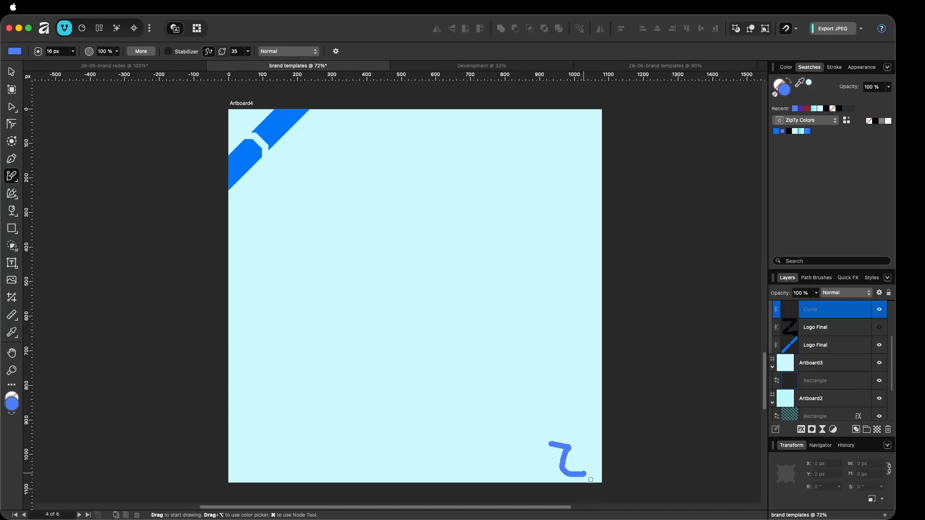
key(super+z)
drag(568, 441, 572, 434)
key(super+z)
scroll(464, 228, up, 3)
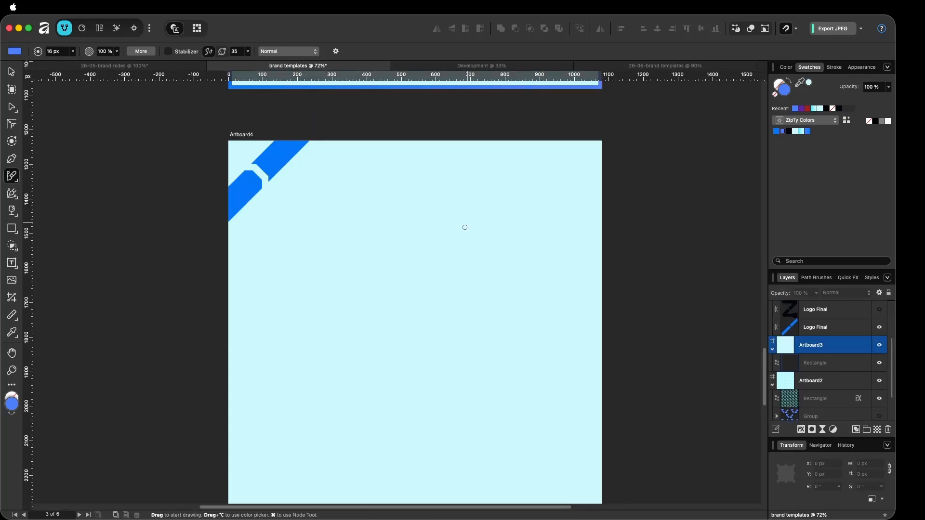
scroll(465, 227, down, 5)
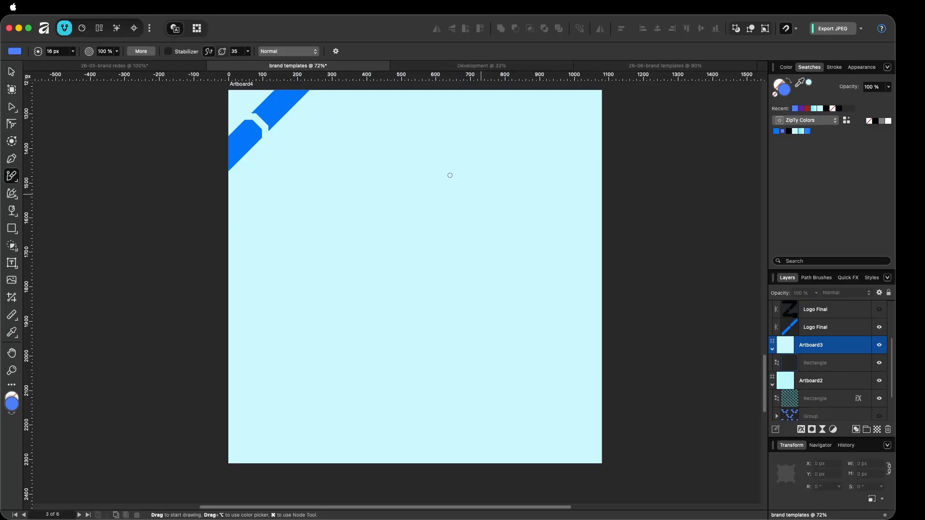
scroll(450, 176, up, 2)
key(v)
- Paste a copy of Artboard1's logo, scale it to about 498 px wide and position it near the middle of Artboard4
scroll(320, 203, down, 5)
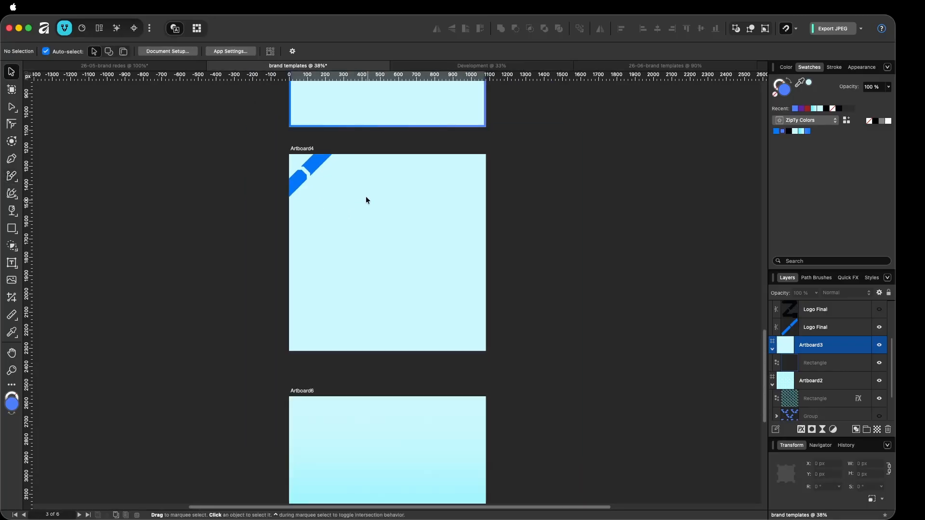
scroll(365, 196, up, 15)
click(459, 220)
scroll(446, 316, down, 20)
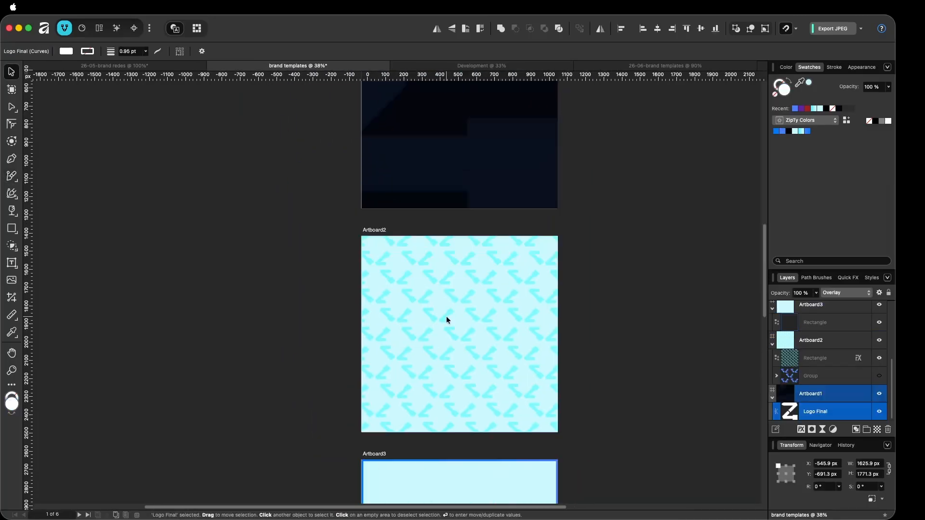
click(432, 242)
key(super+v)
scroll(568, 308, up, 4)
drag(559, 283, 403, 284)
drag(378, 250, 449, 178)
- Set the logo copy's blend mode to Normal and fill it with the near-black ZipTy Colors swatch
click(847, 293)
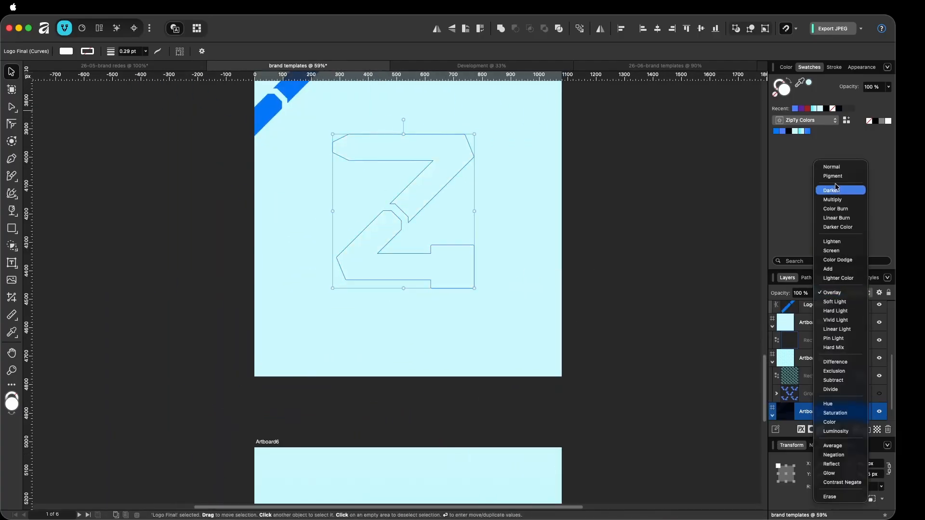
click(835, 165)
click(785, 131)
scroll(444, 241, up, 3)
scroll(444, 241, left, 1)
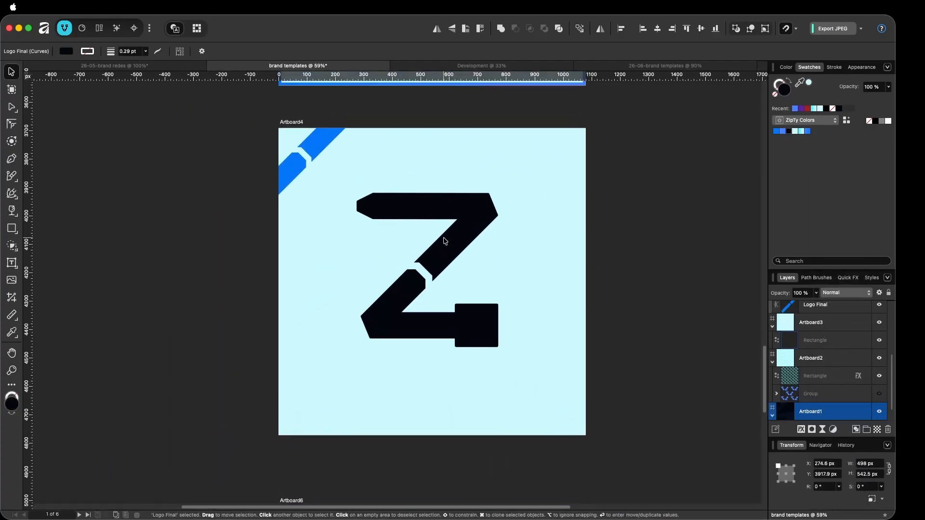
- Reposition the near-black logo copy in the upper middle of Artboard4, at about X 295.9 px and Y 86.2 px, and display its nodes
mouse_move(428, 289)
mouse_down()
mouse_move(371, 217)
mouse_move(378, 245)
mouse_move(308, 179)
mouse_move(293, 180)
mouse_move(538, 295)
mouse_move(483, 285)
mouse_up()
scroll(363, 208, up, 2)
scroll(363, 208, left, 1)
key(a)
drag(544, 300, 497, 357)
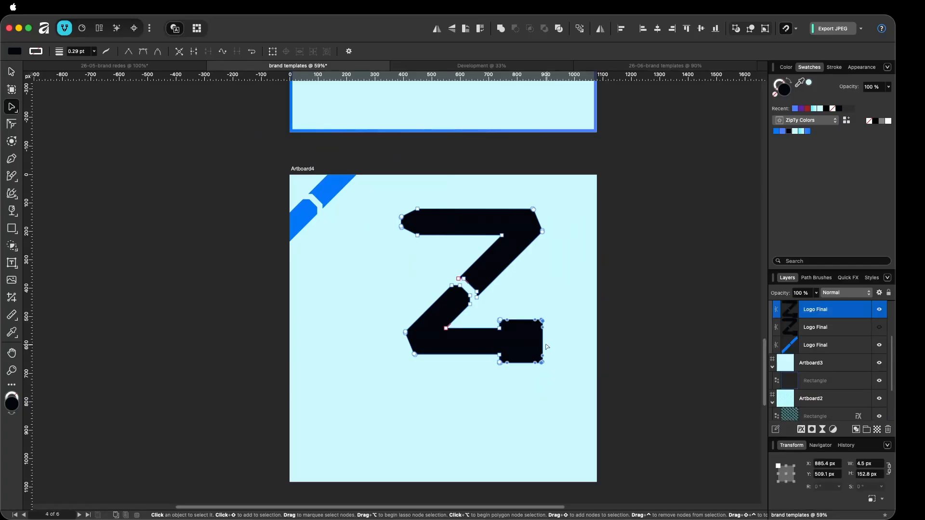
key(v)
drag(474, 294, 446, 284)
key(a)
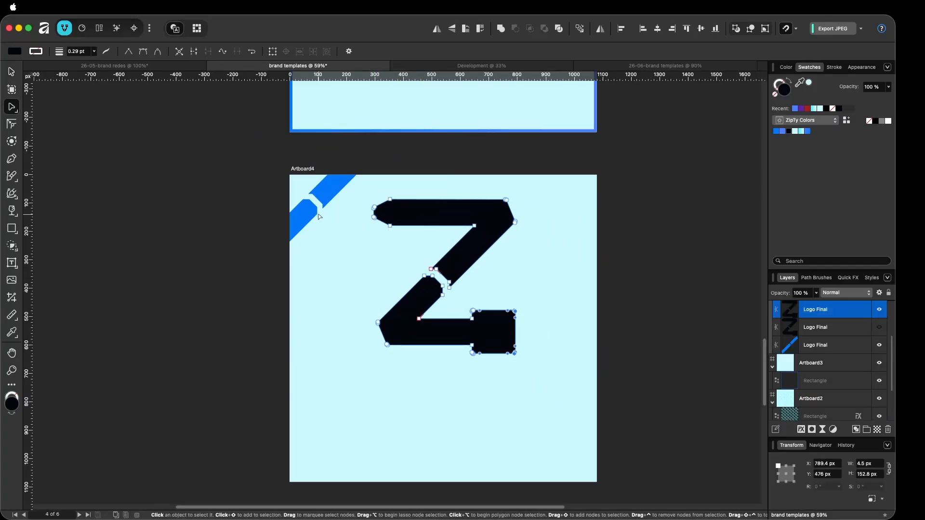
- Sketch short trial brush strokes around the gap in Artboard4's blue corner stripe and undo them
key(b)
mouse_move(328, 219)
mouse_down()
mouse_move(288, 198)
mouse_move(323, 217)
mouse_move(323, 230)
mouse_up()
key(super+z)
drag(311, 223, 333, 220)
key(super+z)
key(super+z)
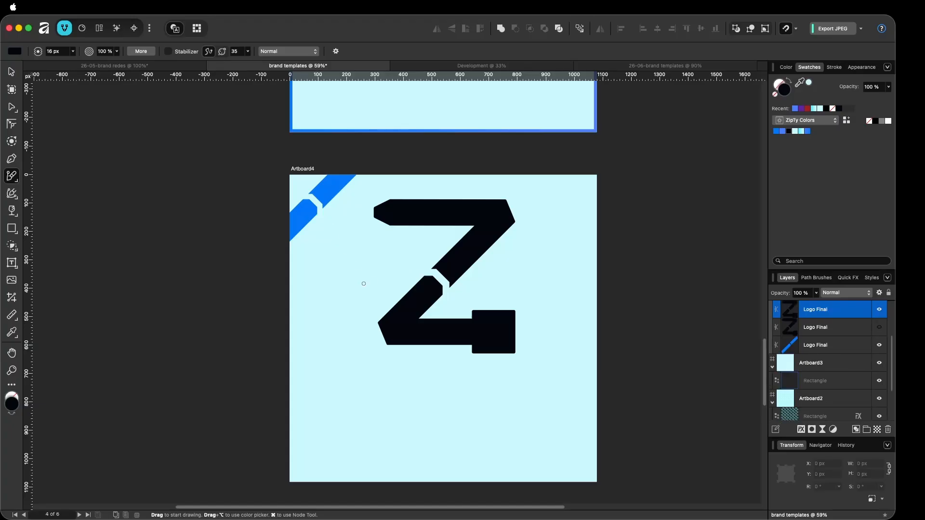
key(super+z)
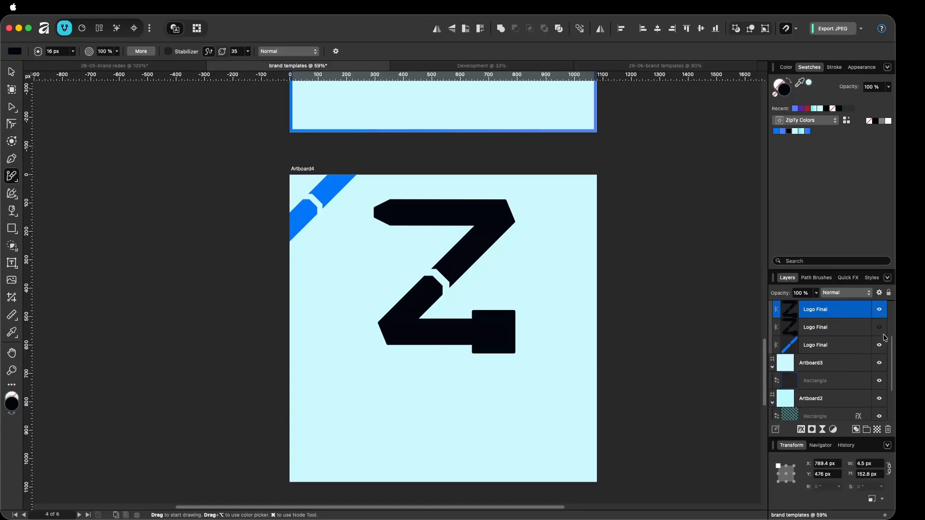
- Hide the near-black logo copy on Artboard4, then draw a trial brush stroke across the emptied area and undo it
click(880, 310)
mouse_move(322, 233)
mouse_down()
mouse_move(401, 331)
mouse_move(553, 444)
mouse_up()
key(super+z)
- Sketch several black brush strokes over Artboard6's gradient to demonstrate where content could go, and undo all of them
scroll(444, 304, down, 8)
scroll(445, 303, up, 3)
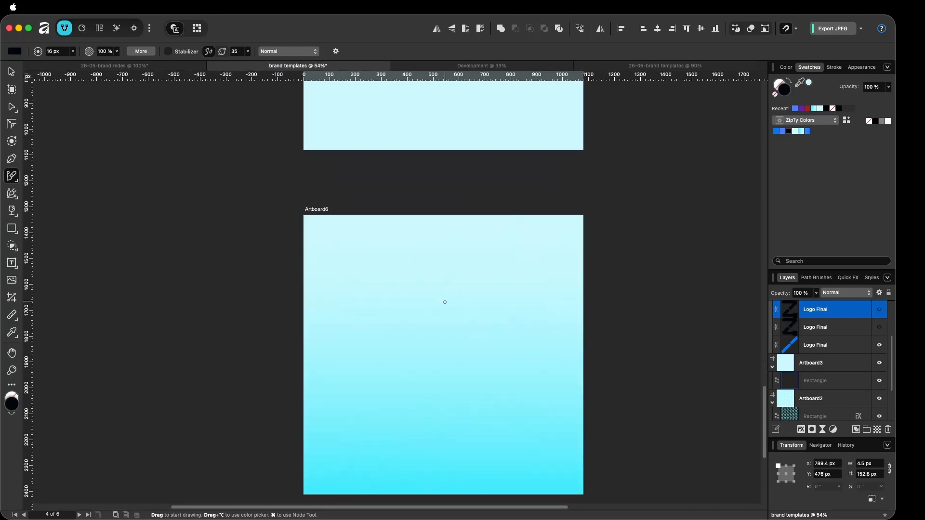
scroll(415, 314, down, 3)
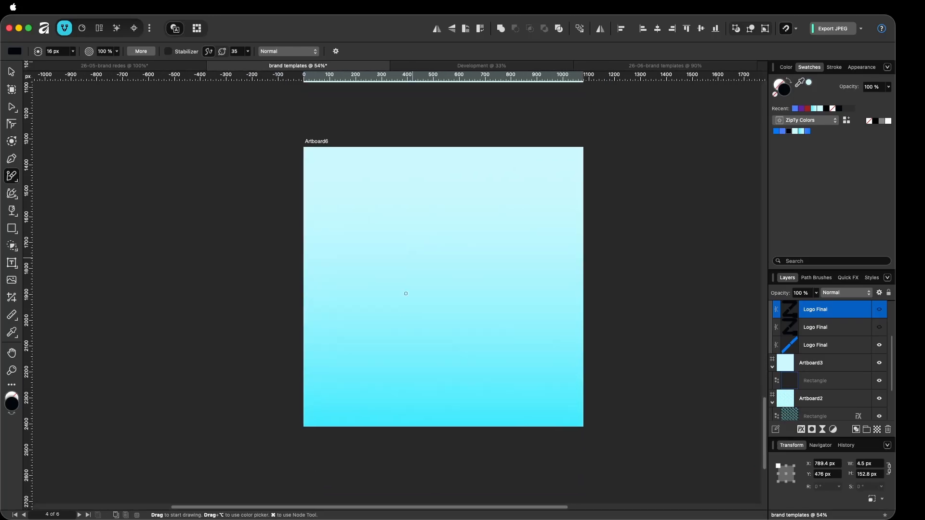
drag(358, 440, 361, 232)
drag(333, 293, 408, 269)
drag(450, 210, 476, 346)
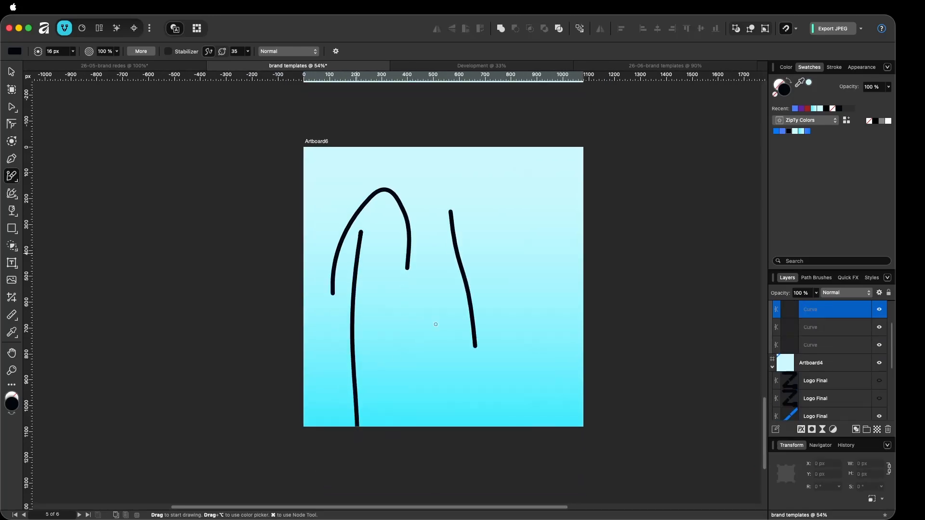
drag(437, 314, 536, 338)
key(super+z)
key(super+z)
key(super+z)
key(super+z)
mouse_move(297, 386)
mouse_down()
mouse_move(386, 361)
mouse_move(440, 218)
mouse_up()
key(super+z)
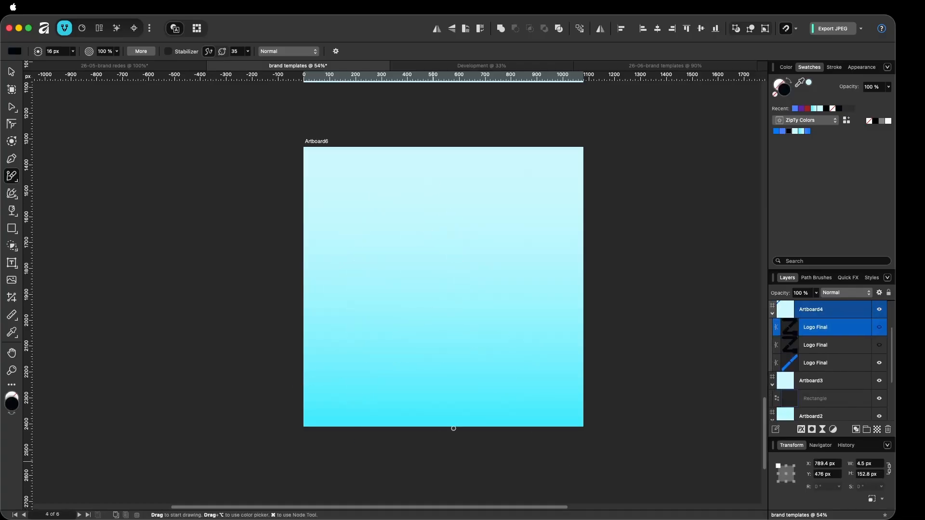
- Select Artboard6, draw a wavy and a near-vertical brush stroke down its gradient, and undo both
key(v)
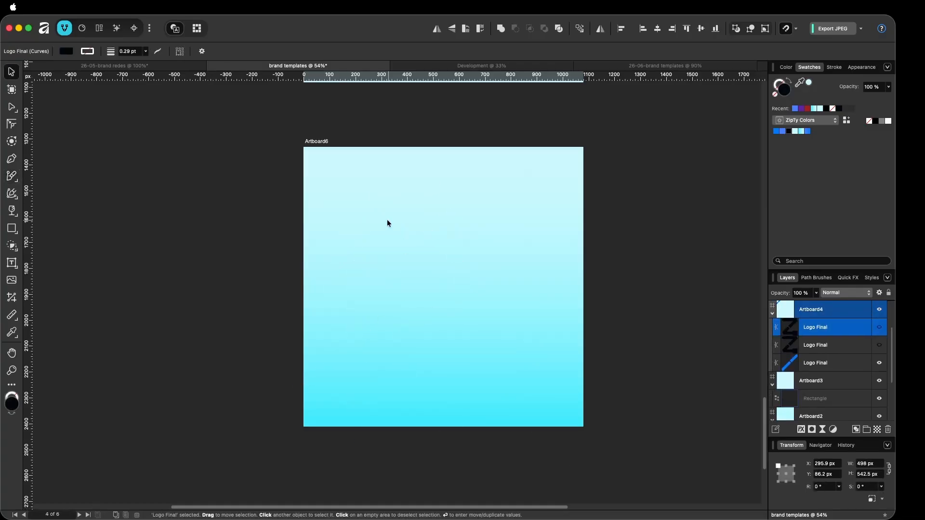
click(467, 360)
click(600, 320)
key(b)
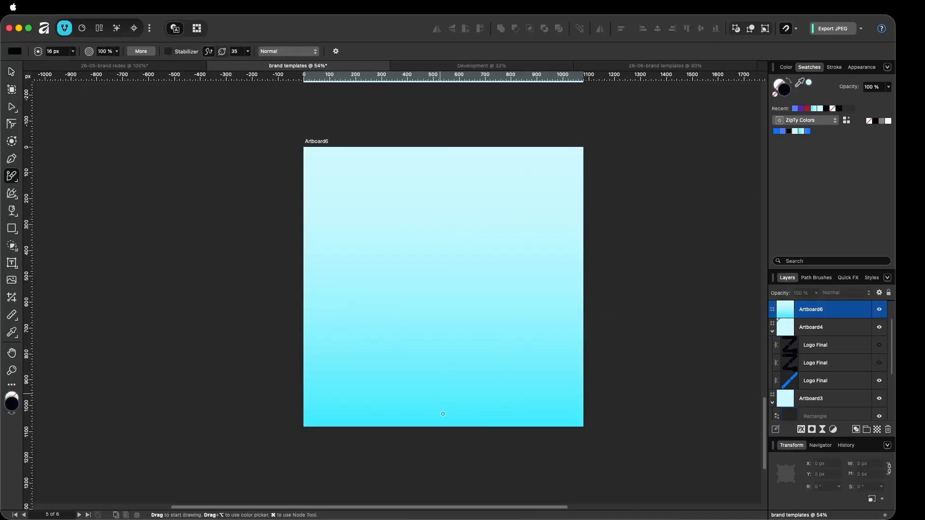
mouse_move(444, 413)
mouse_down()
mouse_move(440, 169)
mouse_move(466, 168)
mouse_move(485, 375)
mouse_up()
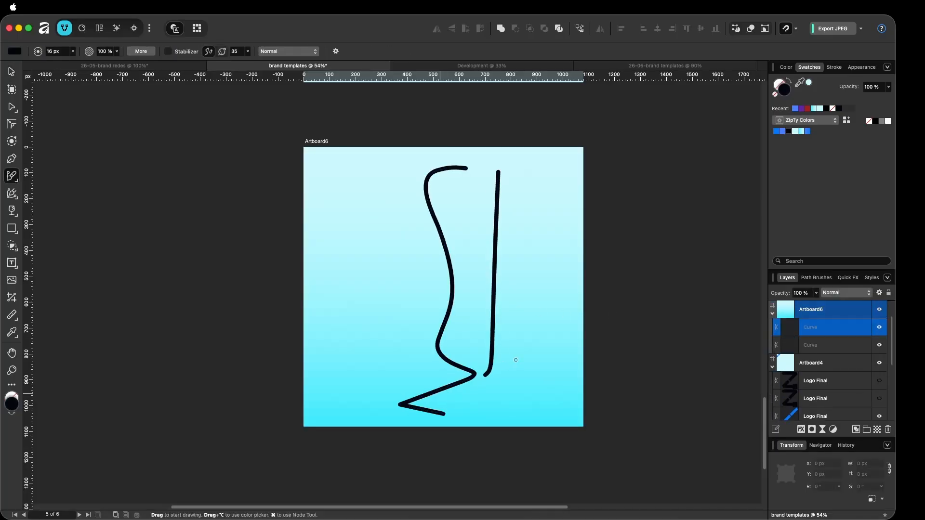
key(super+z)
key(super+z)
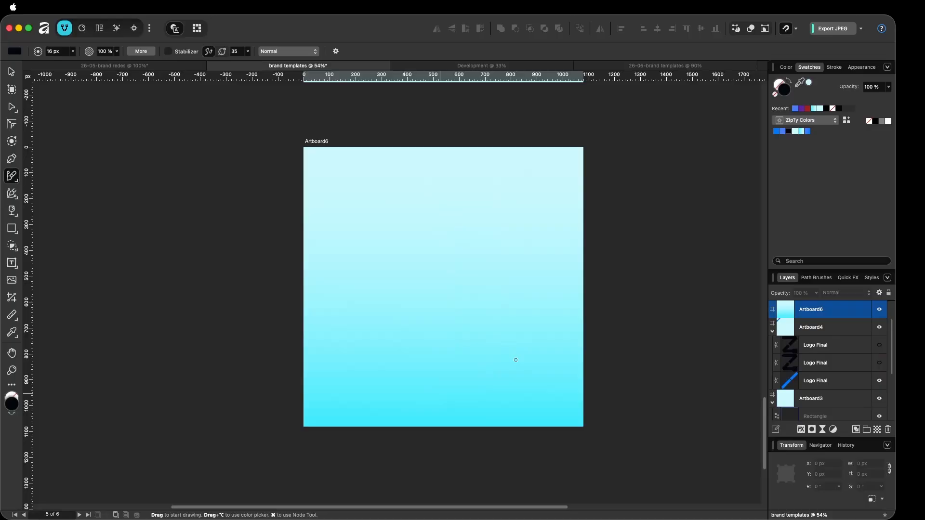
- Review the artboards from Artboard4's corner stripe back up to the Brand Templates cover, inspecting the stripe and cover title
key(v)
scroll(516, 360, up, 10)
click(333, 169)
scroll(367, 239, up, 3)
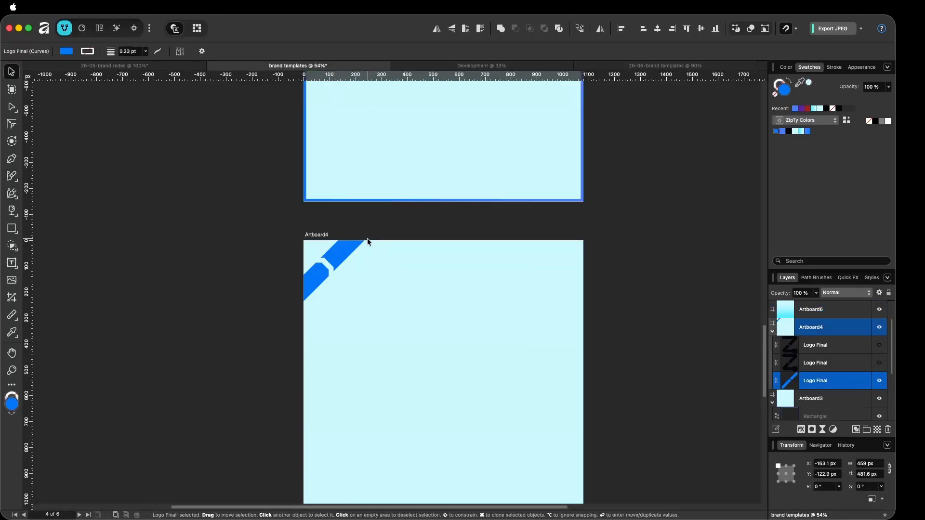
click(367, 239)
scroll(492, 239, up, 15)
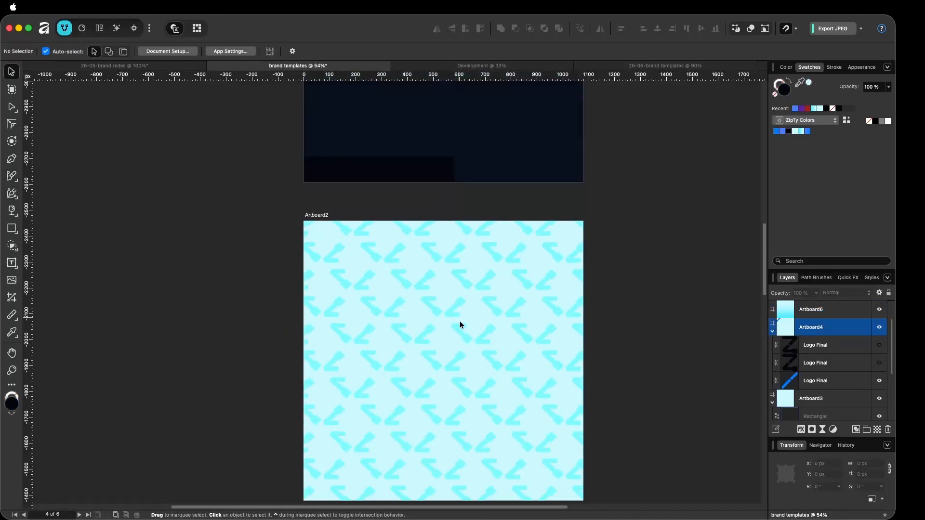
scroll(463, 326, up, 10)
scroll(380, 258, down, 6)
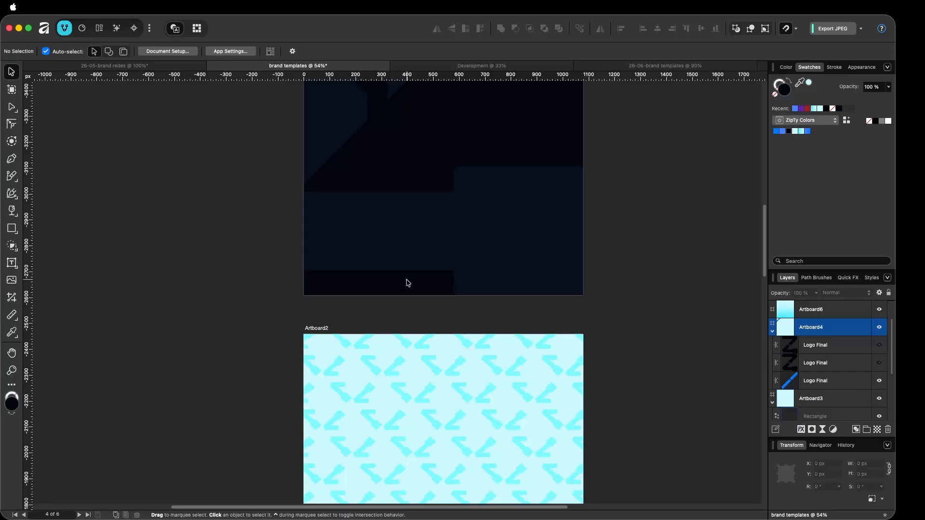
scroll(408, 283, up, 15)
click(436, 234)
scroll(436, 234, up, 2)
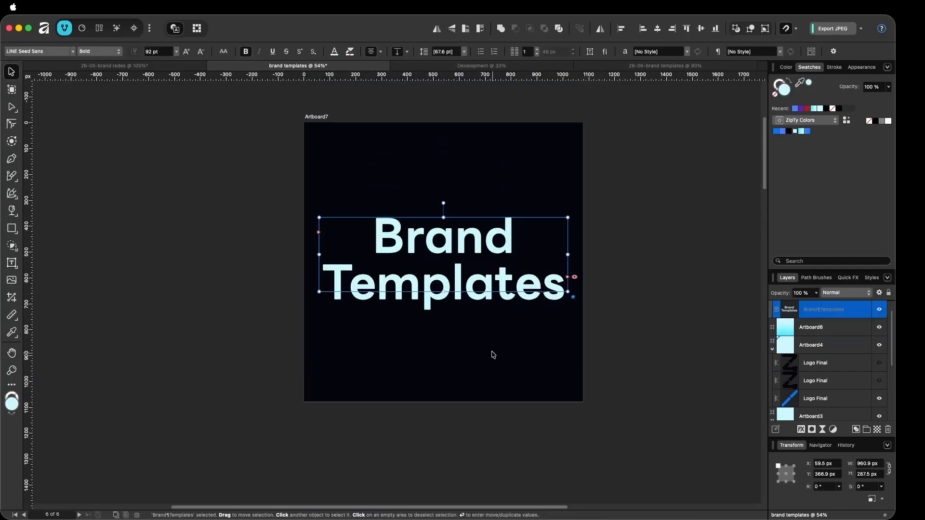
click(684, 317)
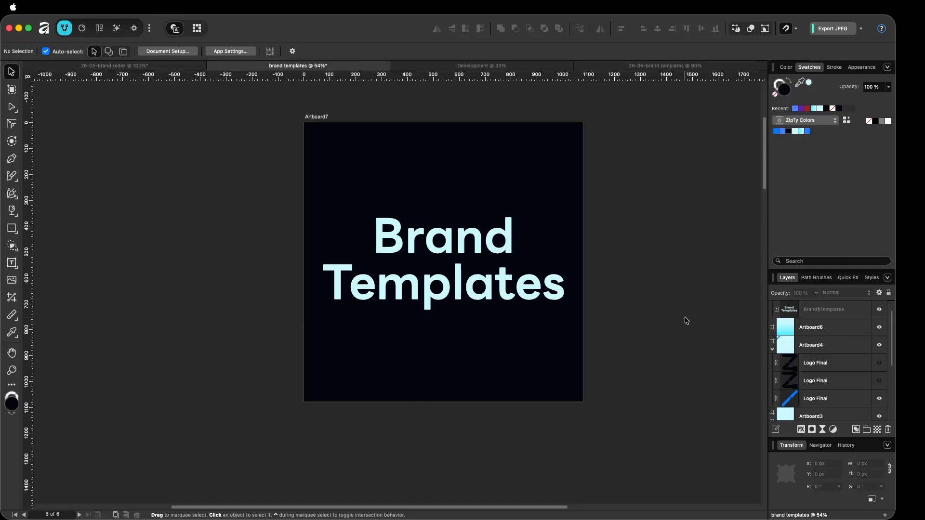
- Look through all template artboards in order, from the Brand Templates cover to Artboard6's gradient
scroll(650, 337, down, 15)
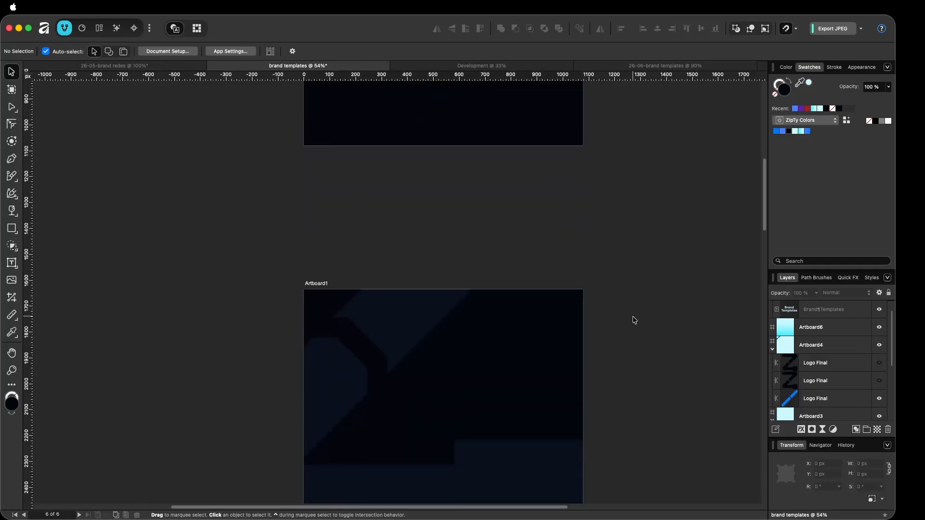
scroll(641, 303, up, 10)
scroll(640, 304, up, 7)
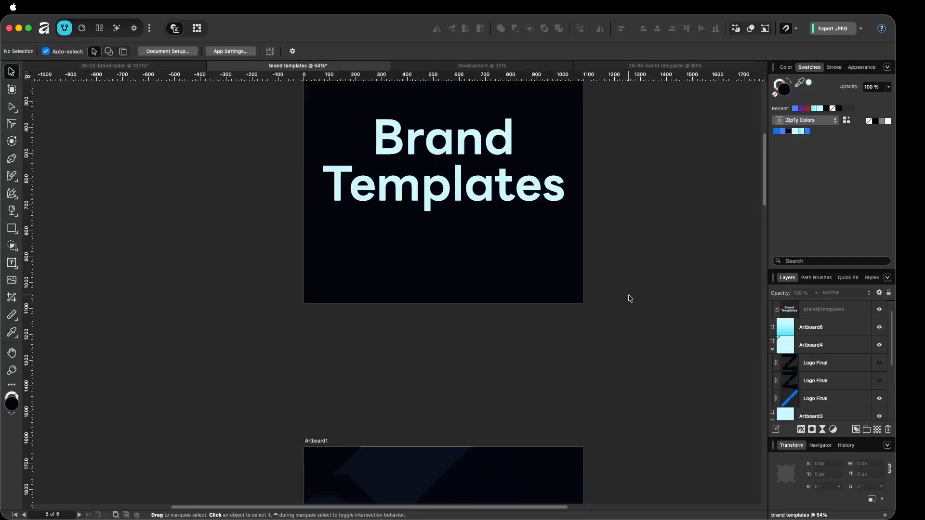
scroll(558, 293, down, 20)
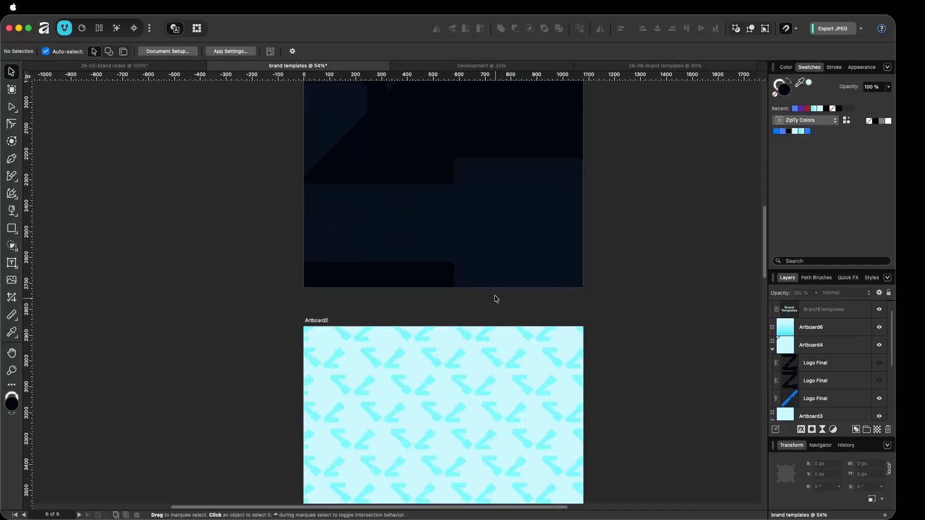
scroll(515, 289, down, 10)
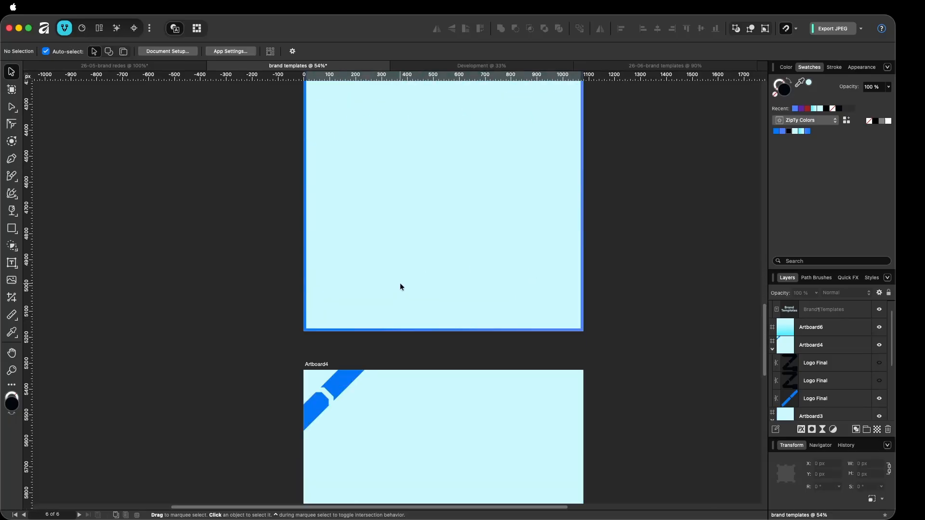
scroll(467, 284, down, 3)
scroll(467, 285, down, 8)
scroll(486, 267, down, 2)
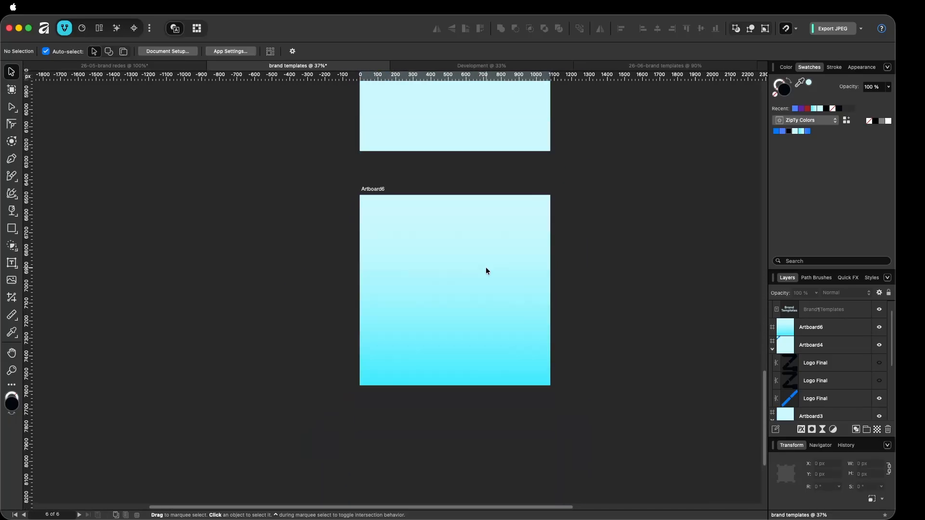
- Examine the large overlay logo on Artboard1 and the blue logo stripe in Artboard4's corner by selecting each
scroll(500, 344, up, 20)
scroll(476, 281, up, 3)
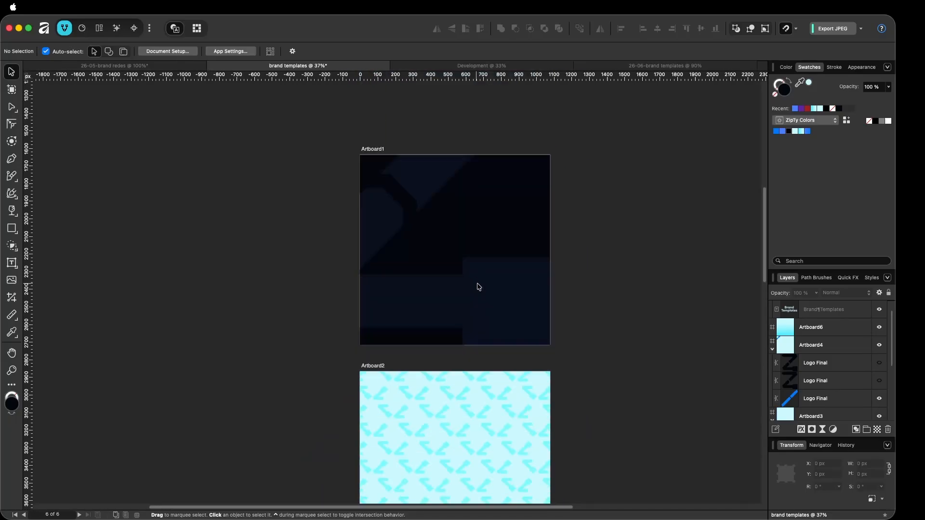
scroll(477, 285, down, 4)
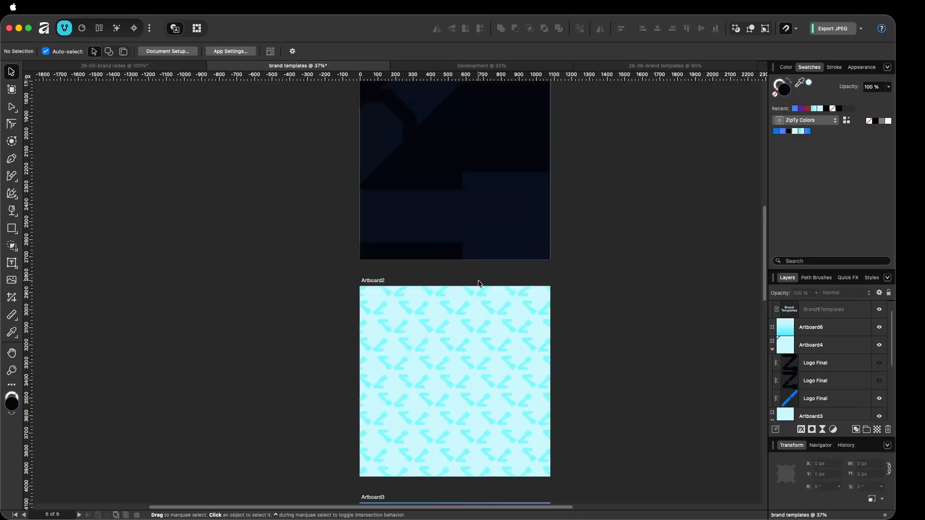
click(506, 194)
scroll(469, 342, down, 5)
scroll(469, 341, down, 5)
scroll(474, 332, up, 6)
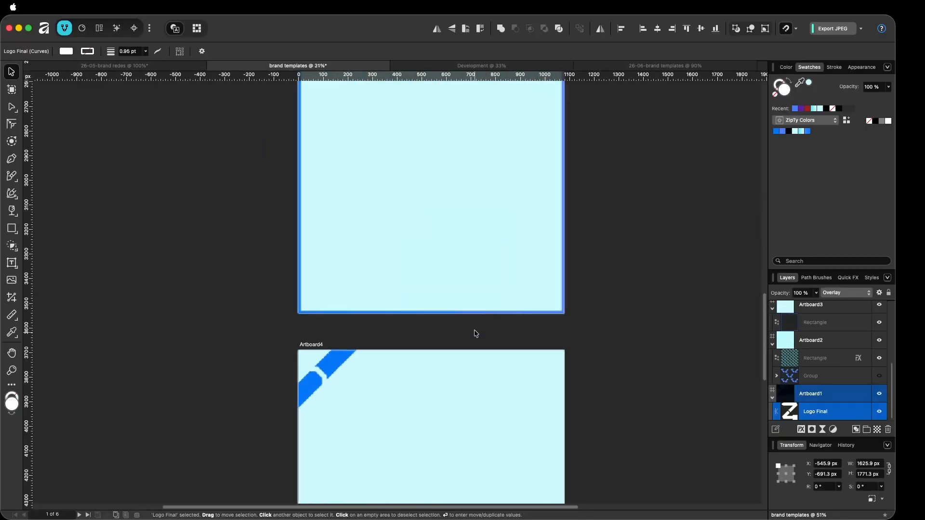
scroll(468, 328, down, 2)
drag(338, 331, 344, 351)
scroll(359, 322, down, 5)
scroll(387, 241, up, 2)
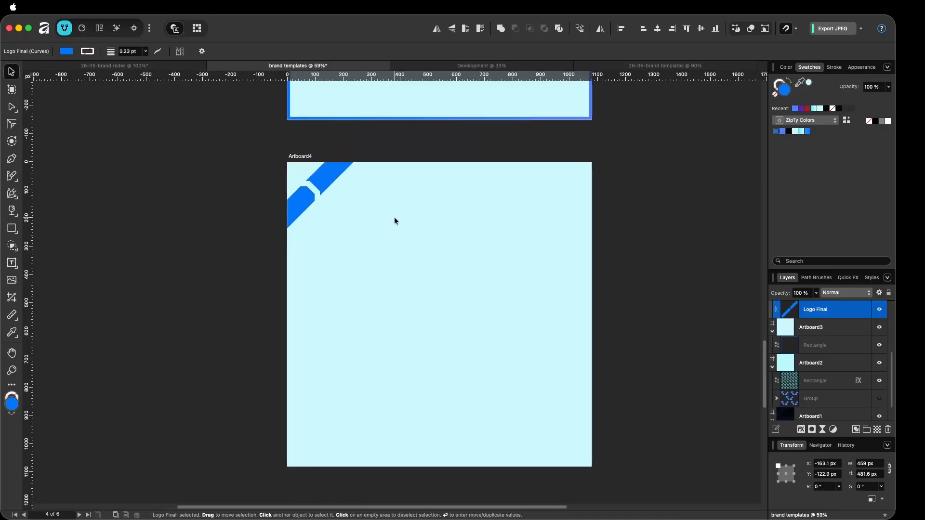
- Draw a blue trial brush stroke beside Artboard4's corner stripe, toggle it with undo and redo, and leave it undone
scroll(383, 269, down, 1)
key(n)
drag(354, 238, 308, 182)
key(super+z)
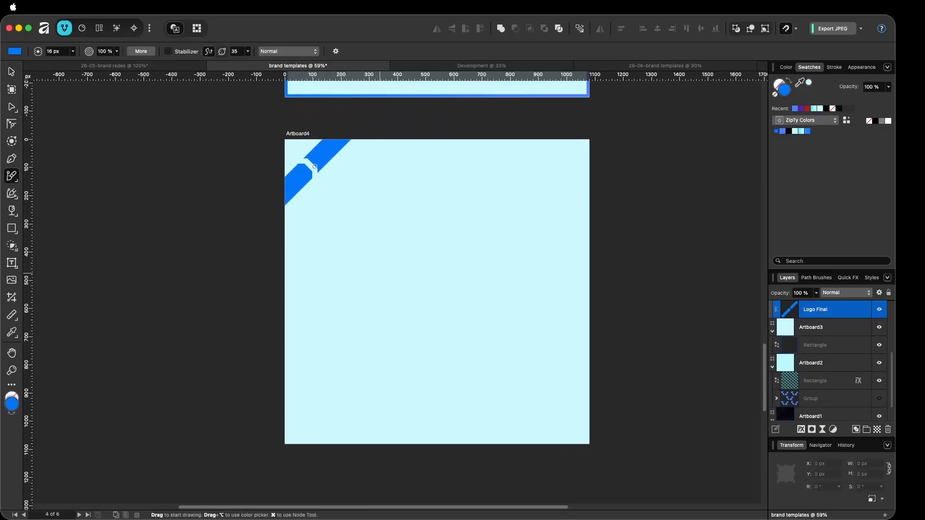
key(super+shift+z)
key(super+z)
key(super+shift+z)
key(super+z)
key(v)
- Clear the selection and compare Artboard1's dark logo background with Artboard2's light logo pattern
scroll(391, 298, down, 2)
scroll(506, 375, up, 4)
click(580, 341)
scroll(579, 340, up, 12)
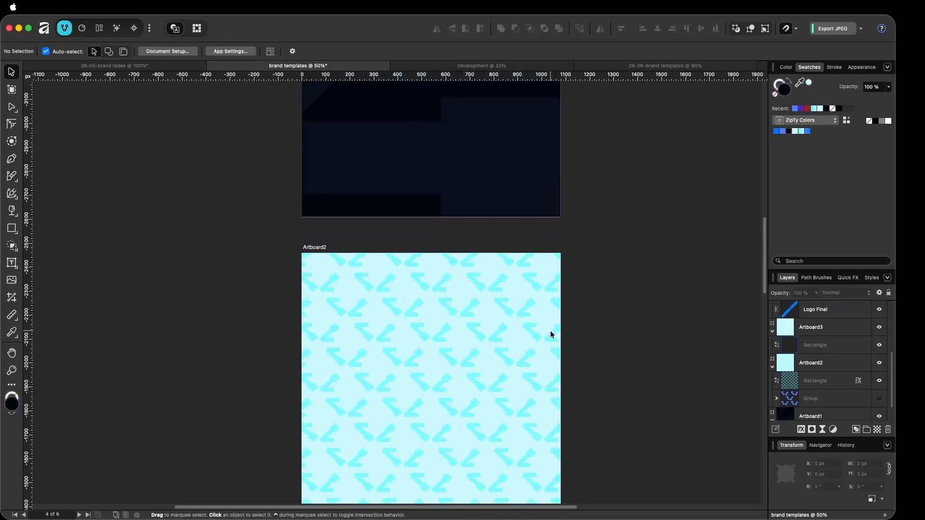
scroll(550, 331, up, 10)
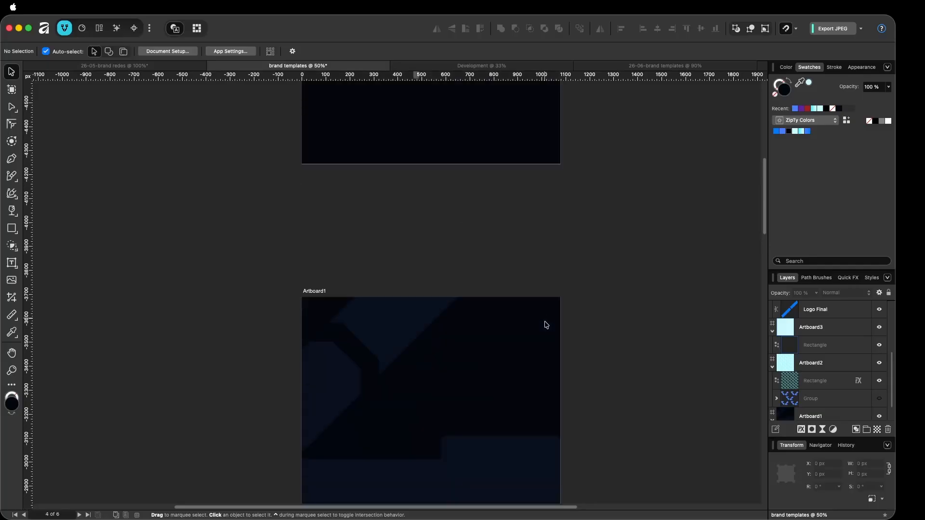
scroll(552, 334, down, 14)
scroll(555, 333, up, 10)
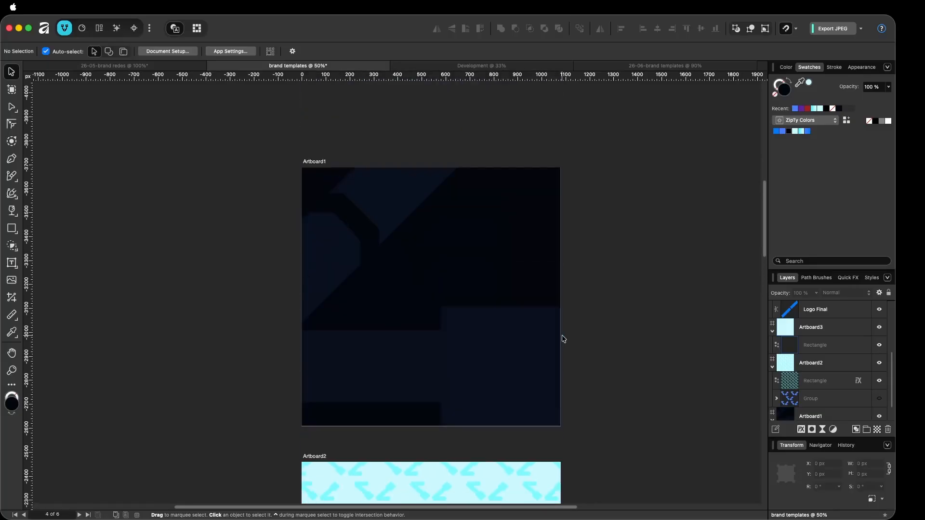
scroll(563, 339, down, 7)
scroll(558, 341, up, 4)
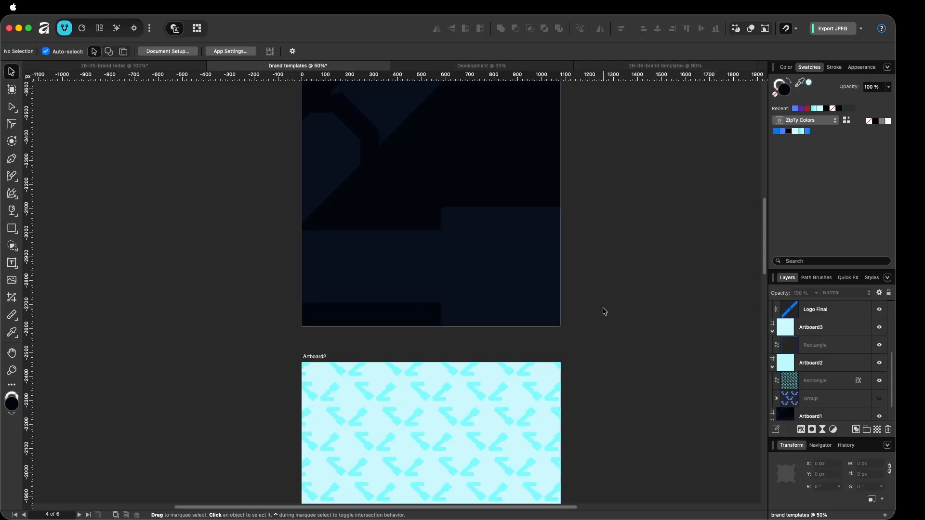
- Add a 1080 × 1080 px artboard beside Artboard1 and position it at X 1598.2 px, Y 1634 px, with clear space between them
click(12, 90)
scroll(273, 264, right, 5)
scroll(273, 264, up, 2)
click(415, 250)
scroll(457, 173, right, 3)
scroll(457, 174, up, 3)
drag(404, 186, 469, 187)
key(v)
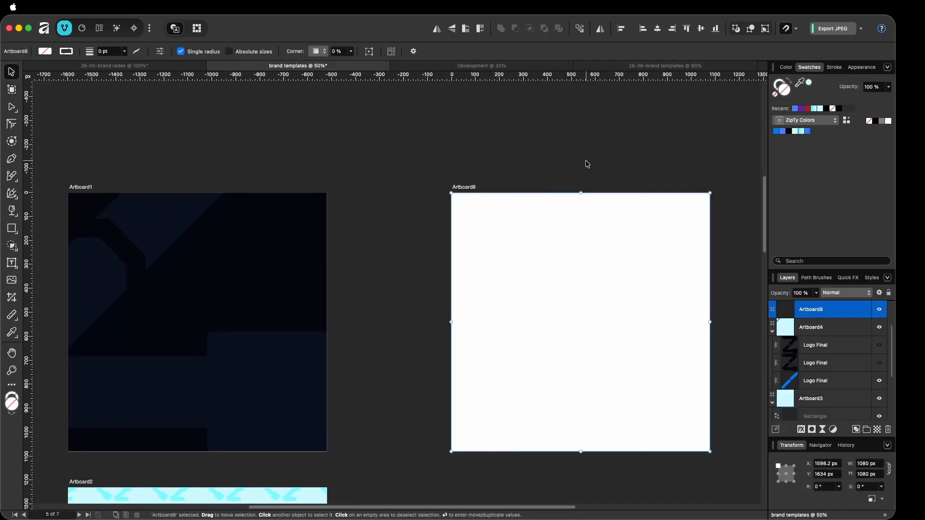
- Fill the new blank artboard with the near-black ZipTy Colors swatch and leave it selected
scroll(715, 145, right, 5)
scroll(715, 145, up, 1)
click(793, 133)
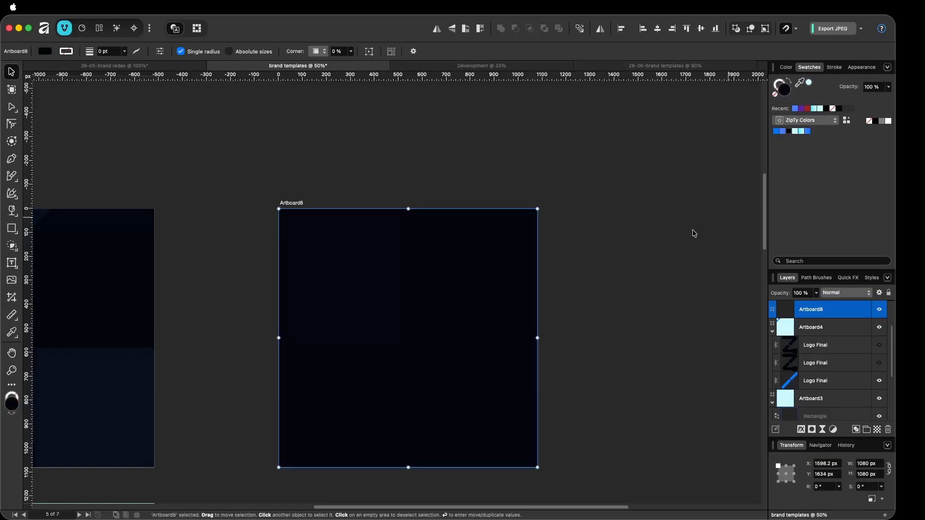
scroll(421, 210, down, 2)
scroll(420, 210, left, 2)
scroll(404, 258, up, 3)
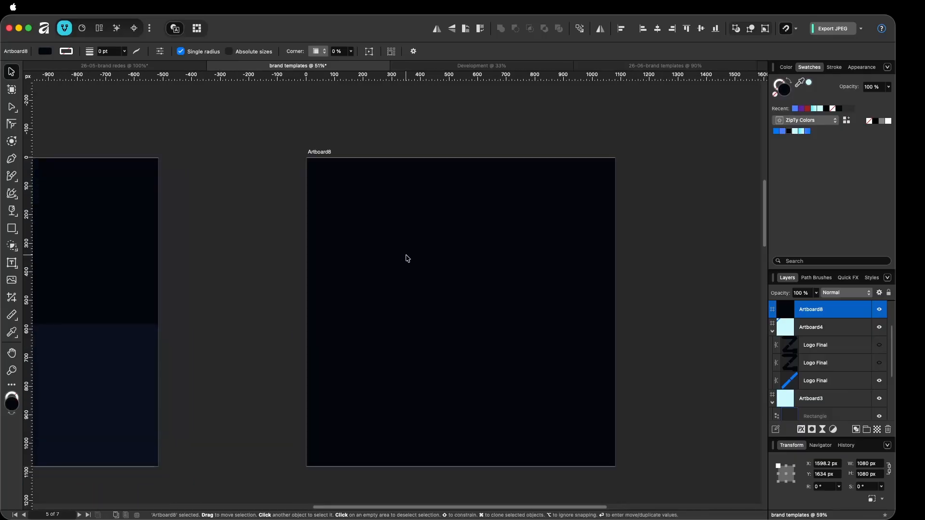
scroll(374, 270, down, 3)
click(166, 357)
click(429, 285)
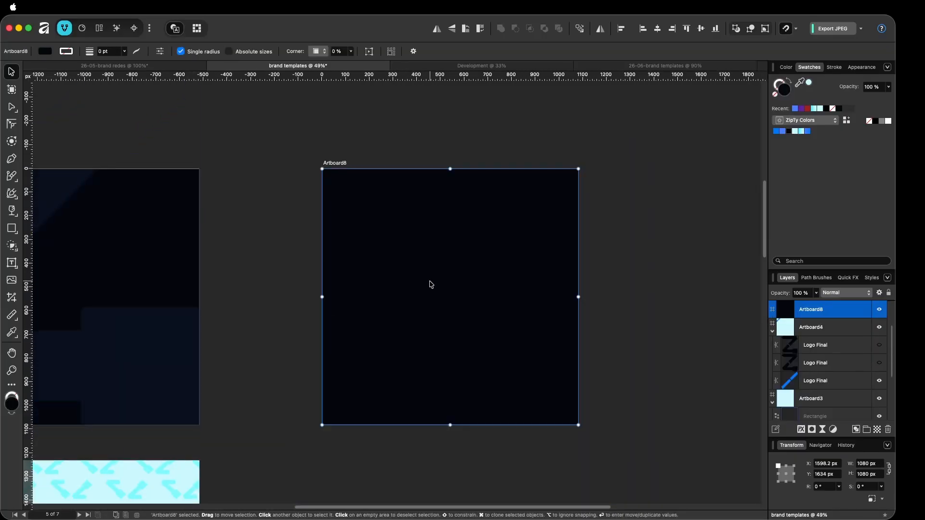
- Paste the Logo Final curves onto Artboard8 and compare their placement with Artboard1's dark logo background
key(ctrl+v)
scroll(179, 288, left, 2)
scroll(179, 288, left, 4)
scroll(179, 288, down, 1)
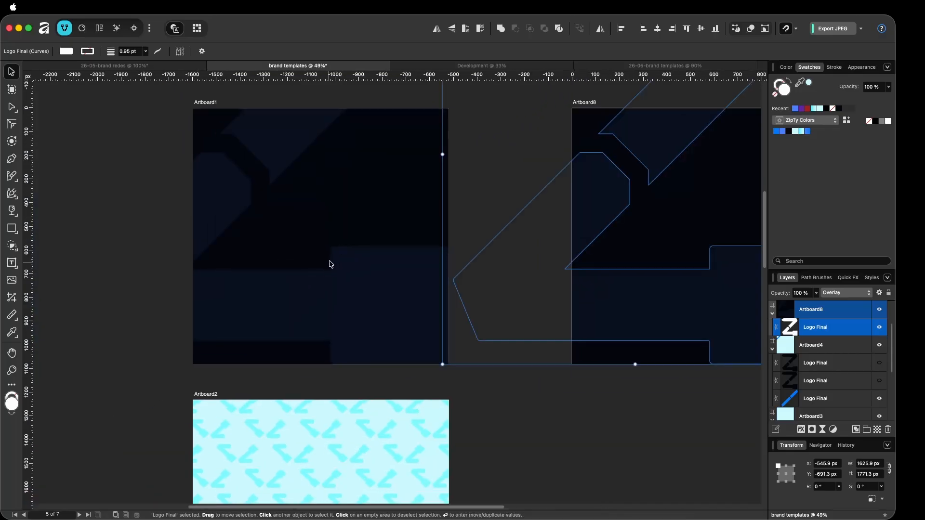
click(332, 262)
click(321, 231)
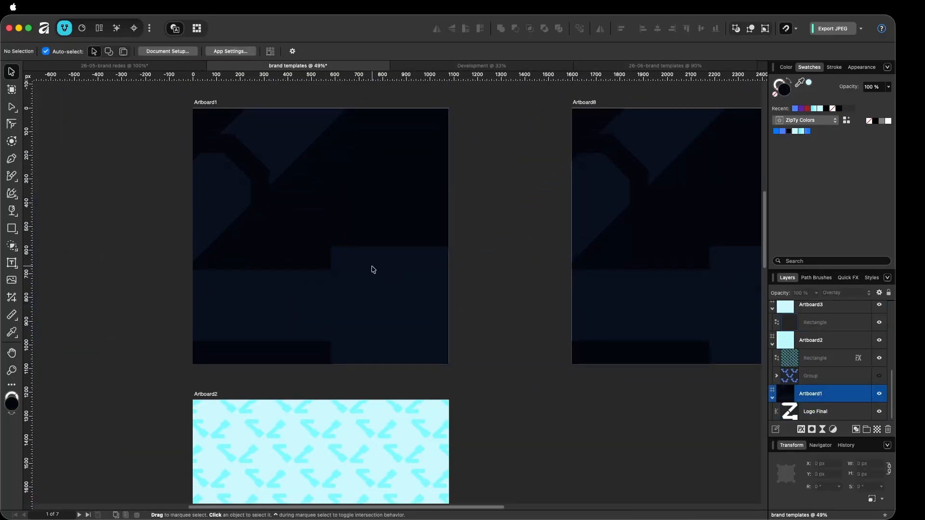
scroll(631, 298, right, 5)
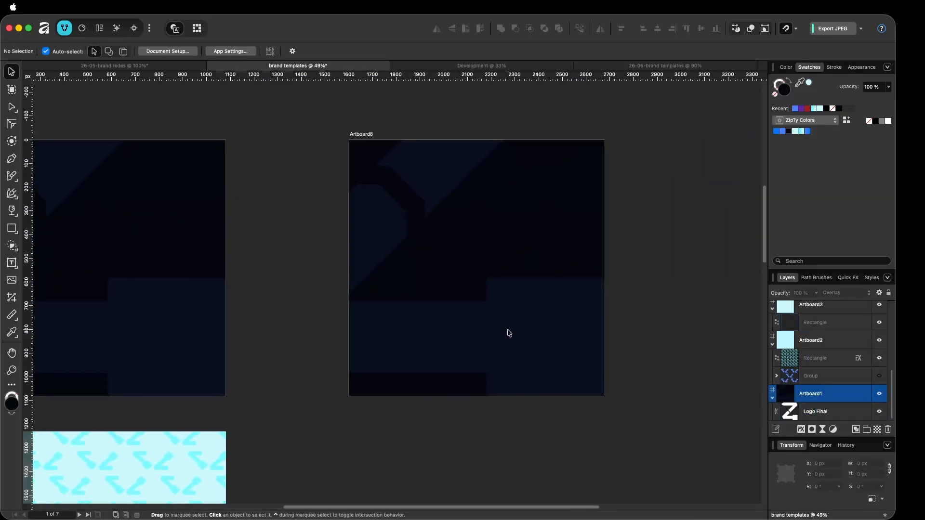
- Draw a short dark trial brush stroke across Artboard4's corner stripe, then undo it
scroll(436, 333, down, 5)
scroll(392, 411, down, 5)
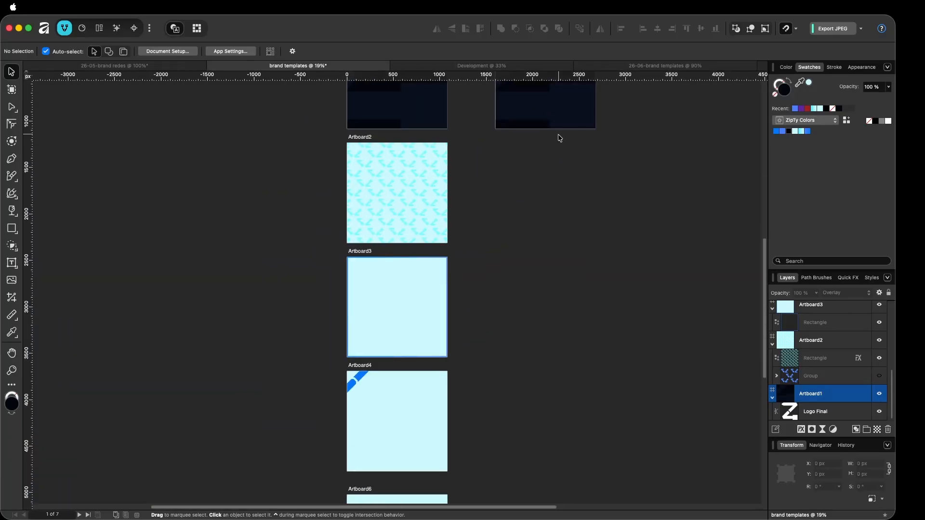
key(b)
drag(368, 389, 351, 376)
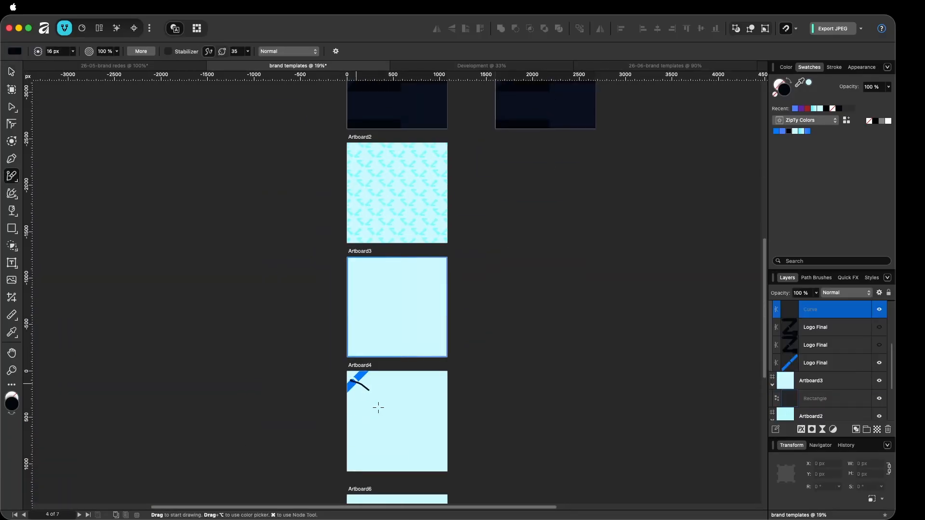
key(super+z)
- Move the pasted logo on Artboard8 up and left to about X -634.5 px, Y -779.9 px
scroll(378, 407, up, 5)
scroll(514, 328, up, 4)
key(v)
click(563, 292)
scroll(570, 293, up, 5)
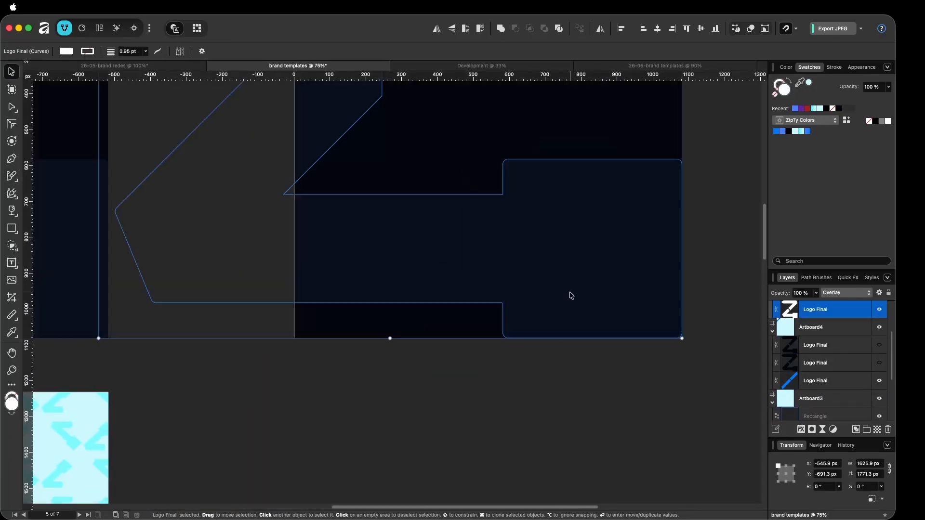
scroll(530, 309, down, 2)
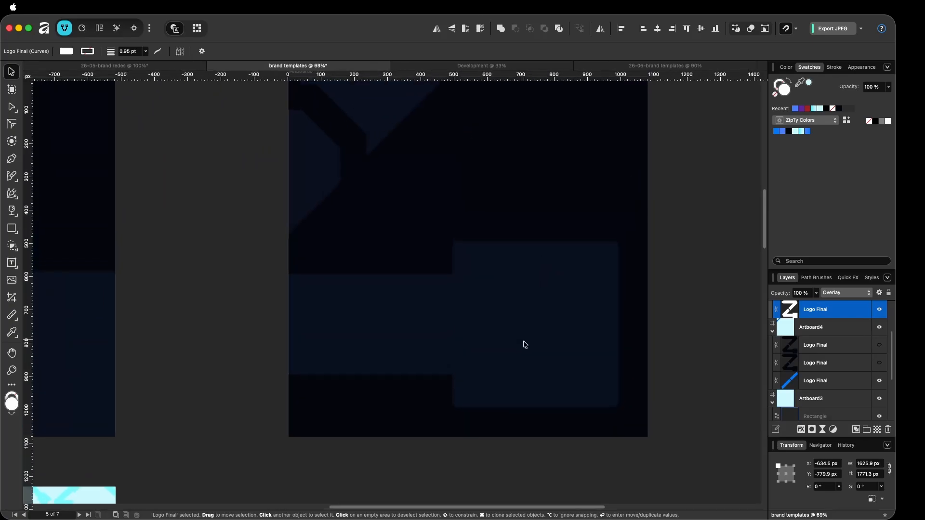
- Delete the logo's upper nodes on Artboard8, keeping only the horizontal arm and its square end
key(a)
scroll(423, 299, down, 3)
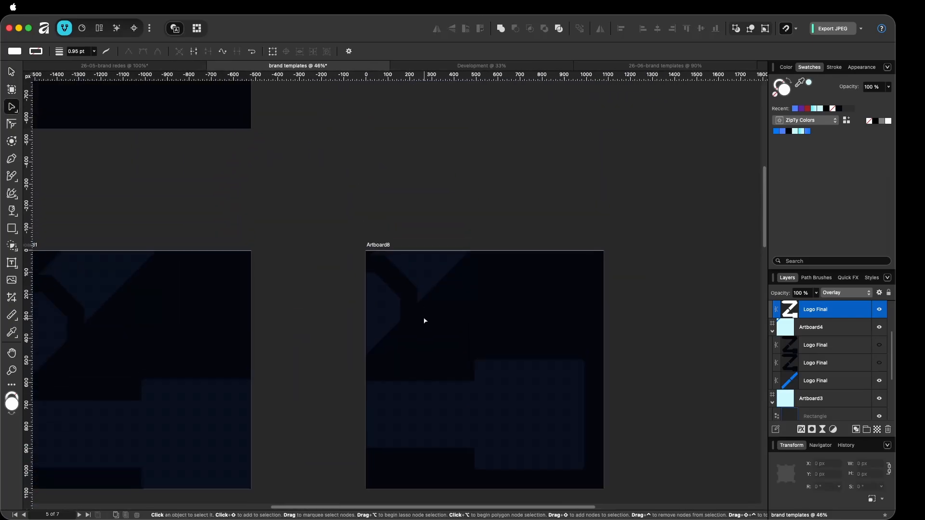
mouse_move(428, 334)
mouse_down()
mouse_move(323, 270)
mouse_move(268, 87)
mouse_move(616, 169)
mouse_move(523, 304)
mouse_up()
key(Delete)
scroll(523, 304, up, 2)
- Delete the angled nodes at the arm's left end and straighten the curved segment that closes the shape
drag(213, 304, 301, 398)
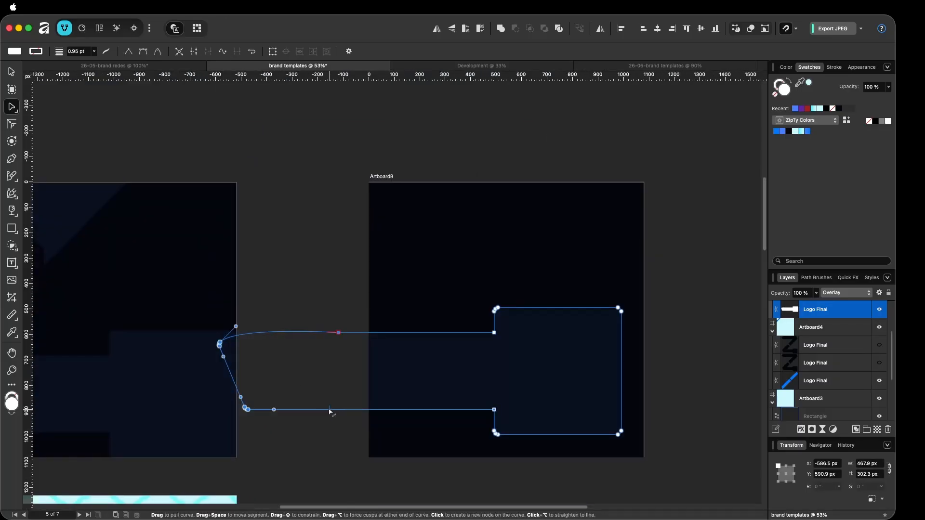
click(330, 411)
drag(289, 443, 212, 304)
key(Delete)
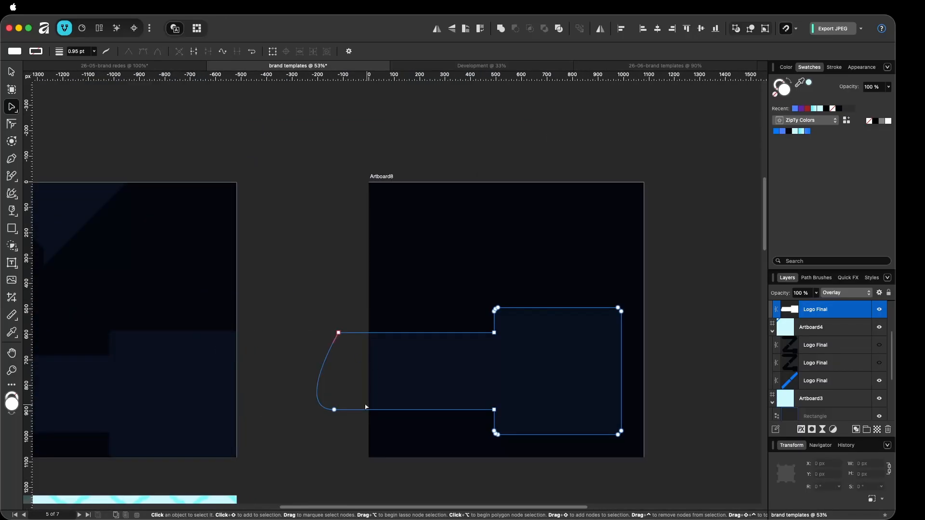
alt+click(335, 411)
scroll(316, 372, up, 1)
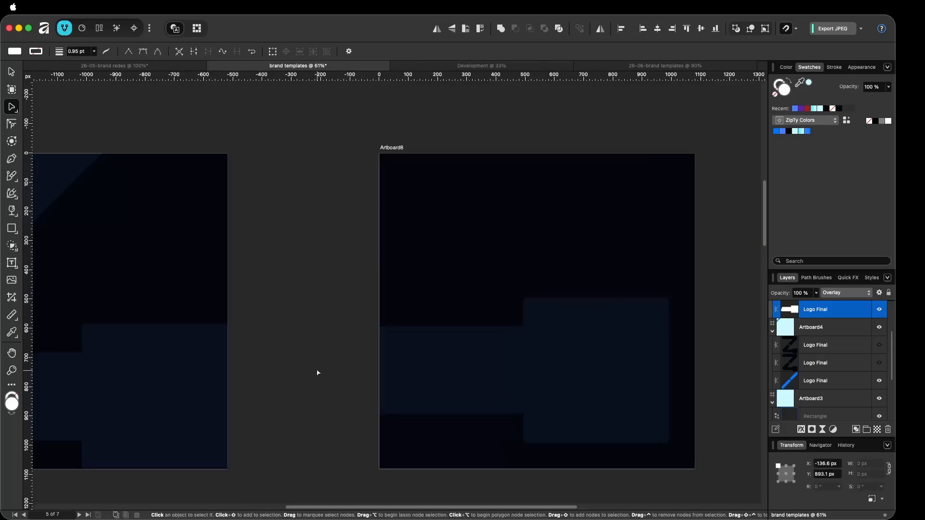
- Make the arm's left end vertical, align it with Artboard8's left edge at X 0 px, and deselect the shape
drag(343, 326, 339, 326)
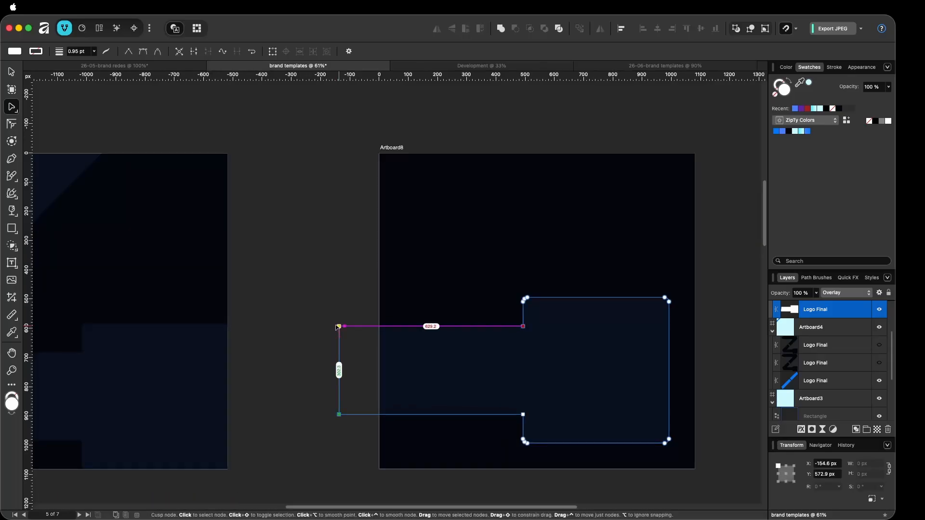
drag(302, 299, 379, 414)
key(v)
click(349, 395)
scroll(547, 343, up, 4)
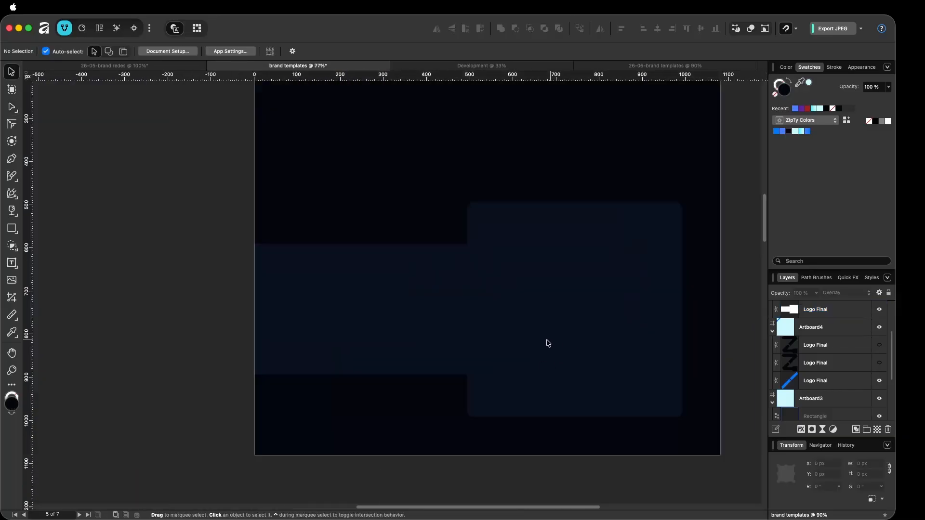
- Examine the trimmed logo shape's outline and spacing within Artboard8, leaving nothing selected
scroll(547, 333, down, 3)
drag(545, 285, 491, 318)
click(492, 318)
scroll(679, 333, up, 2)
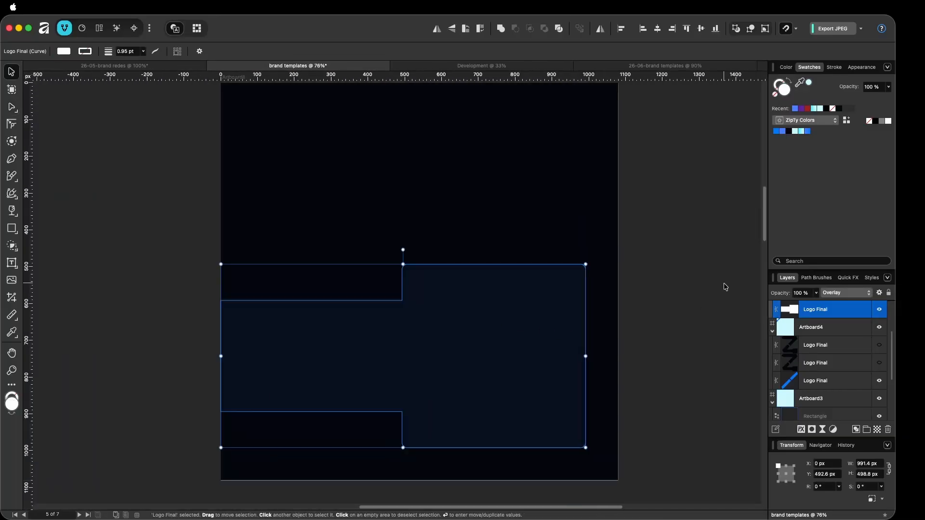
click(685, 216)
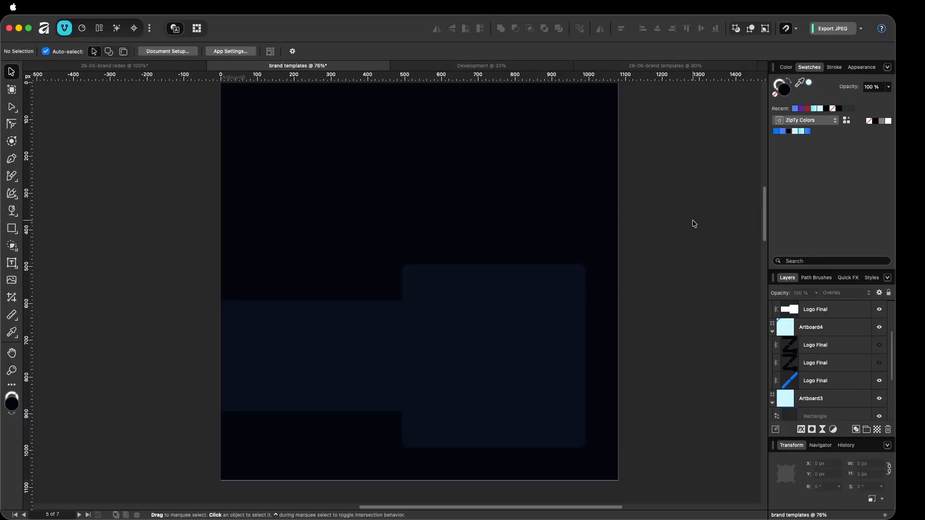
mouse_move(513, 272)
mouse_down()
mouse_move(470, 310)
mouse_move(496, 277)
mouse_up()
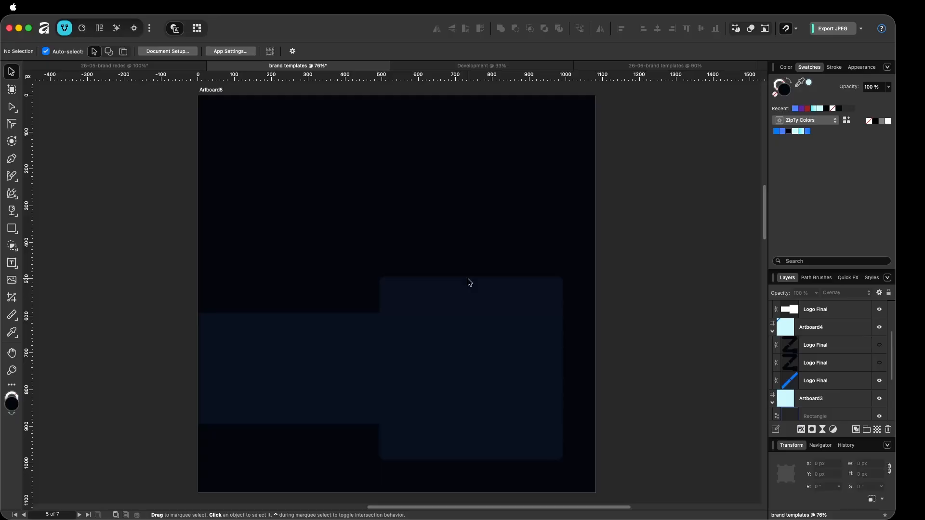
- Set all four of Artboard8's margins to 60 px
key(super+;)
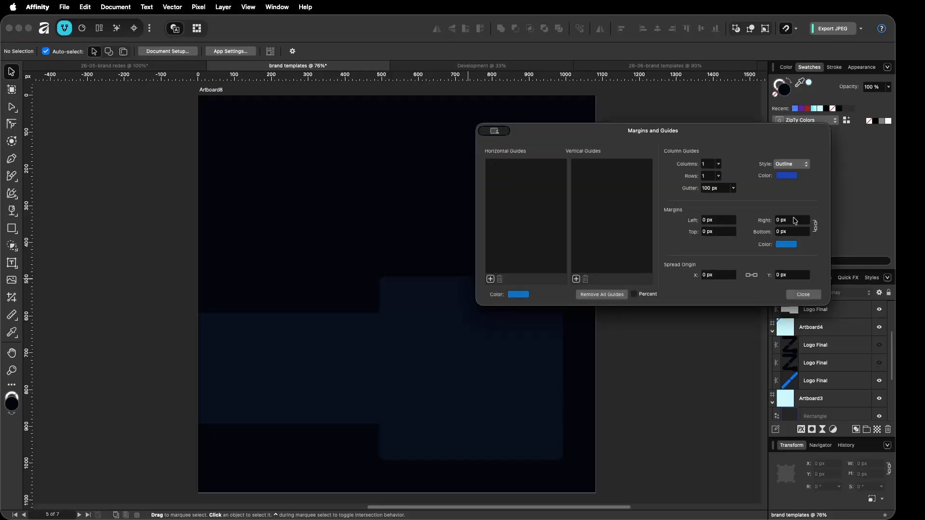
scroll(795, 221, up, 6)
click(807, 294)
click(444, 299)
scroll(341, 168, up, 1)
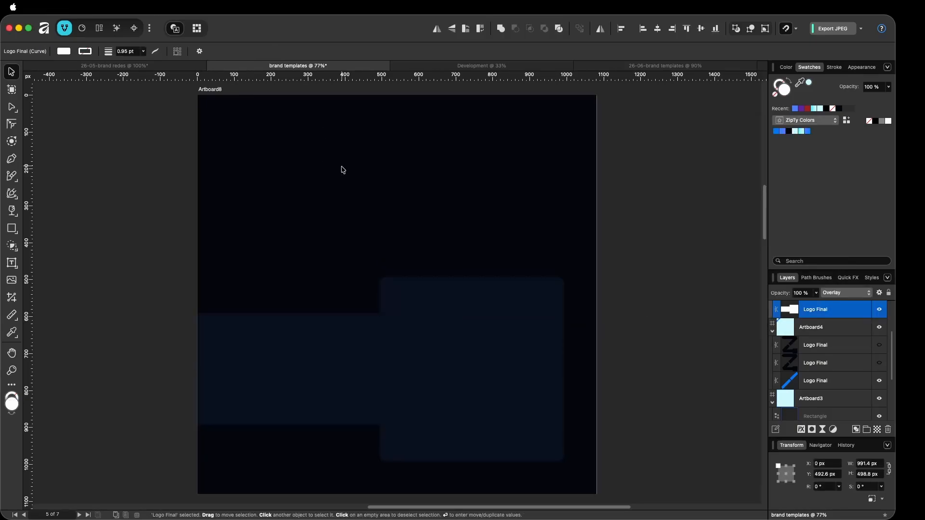
- Recheck the margin settings and display the margin guides on Artboard8
click(415, 227)
key(super+;)
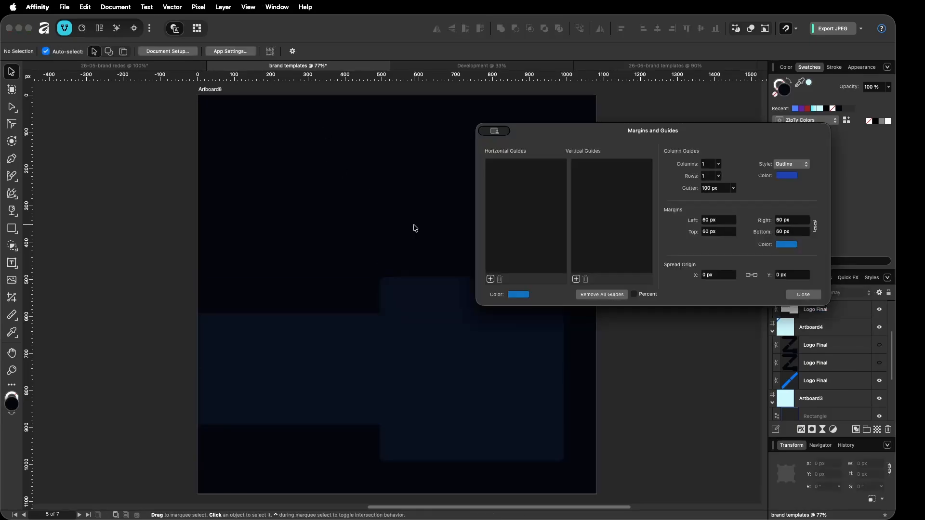
click(803, 294)
scroll(450, 250, up, 2)
click(452, 324)
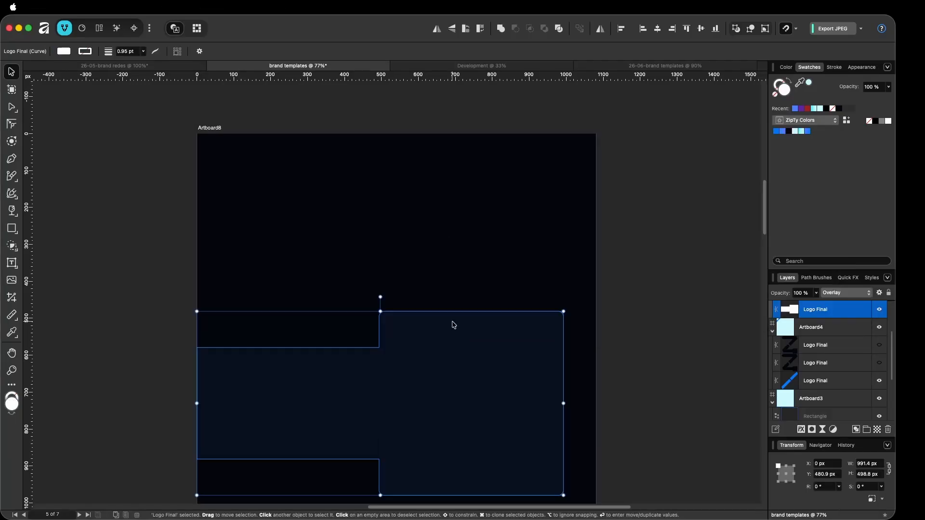
key(super+;)
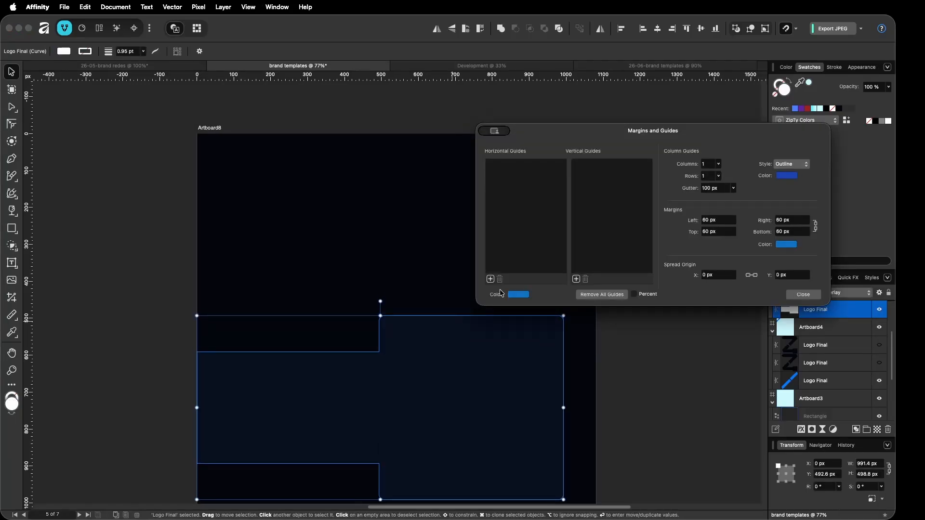
click(803, 294)
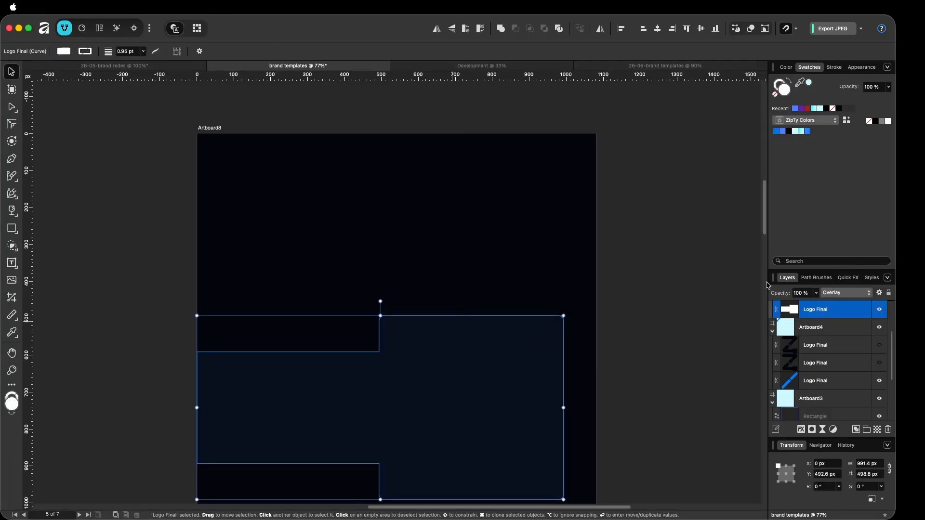
scroll(561, 231, down, 2)
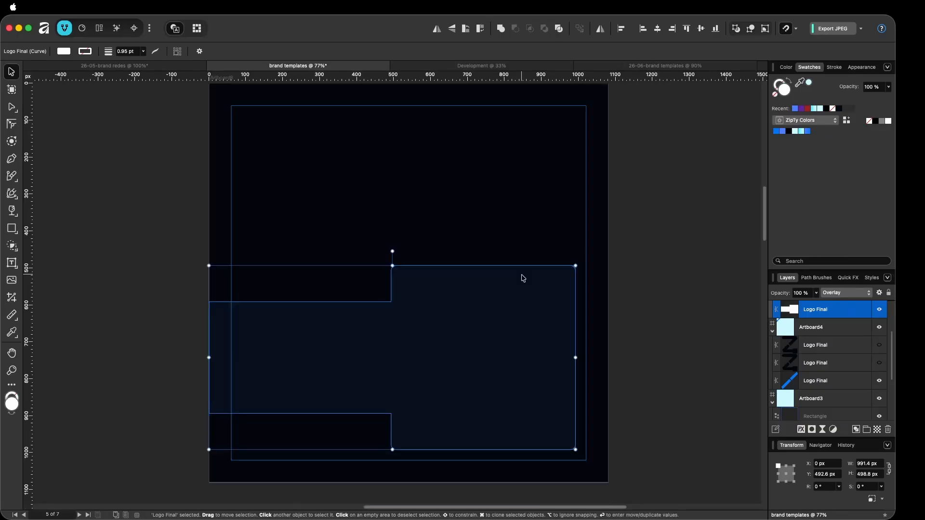
- Set all four of Artboard8's margins to 50 px and clear the selection
key(super+;)
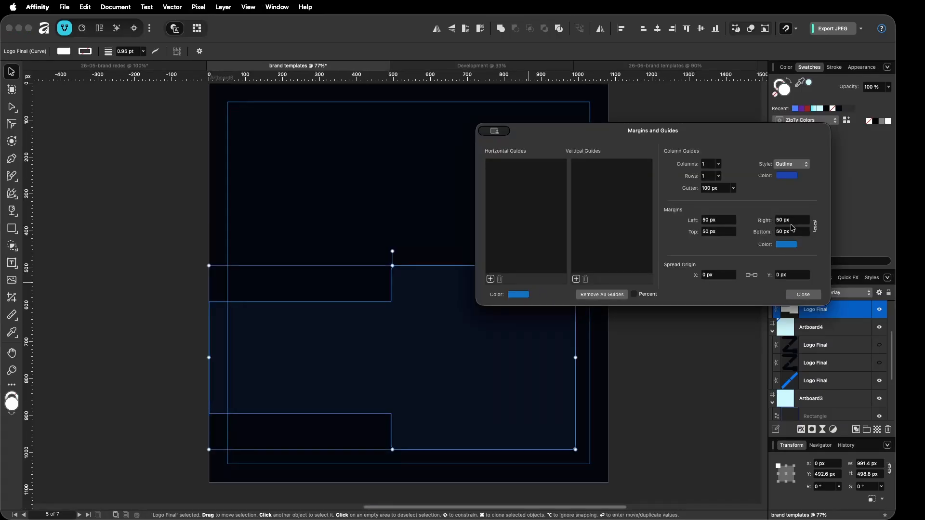
click(803, 295)
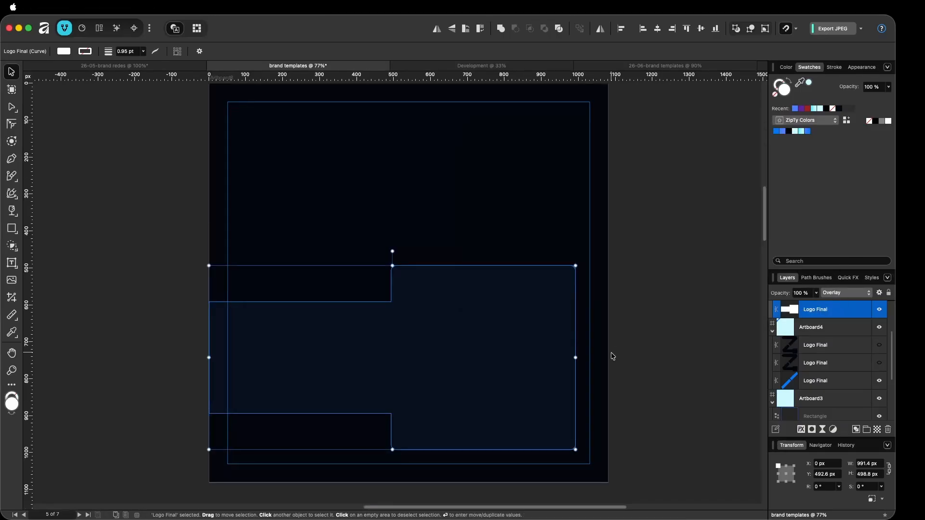
click(534, 218)
scroll(482, 265, up, 2)
- Add the art text "Headline" at about 132.5 pt in the upper area of Artboard8 and align it with the left margin
key(t)
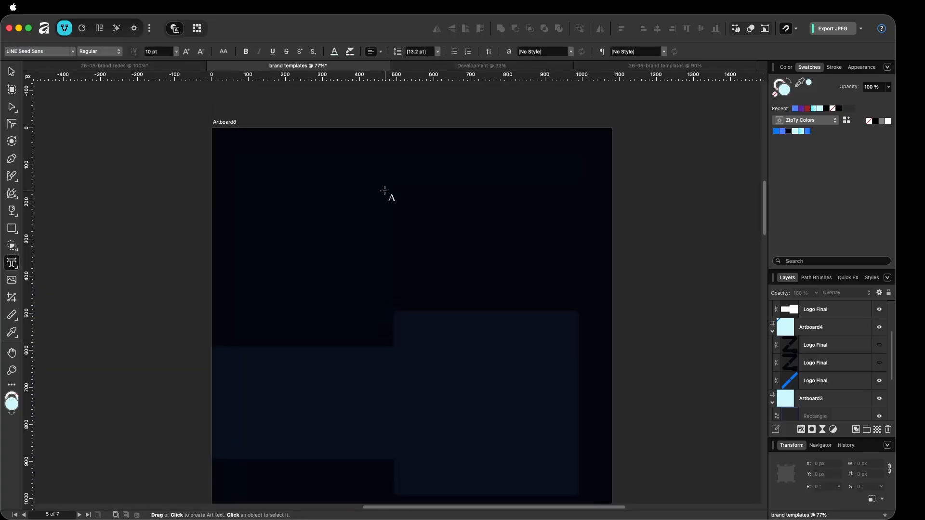
drag(333, 145, 303, 224)
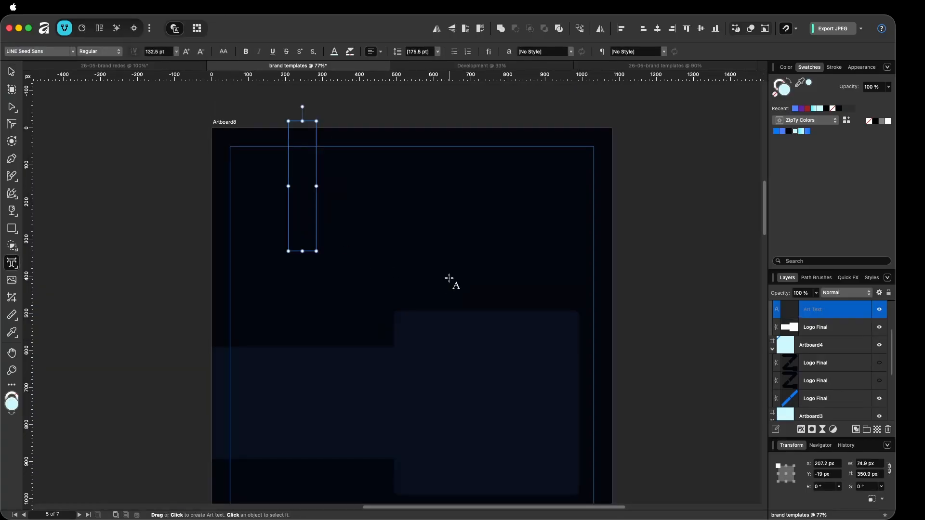
text(Headline)
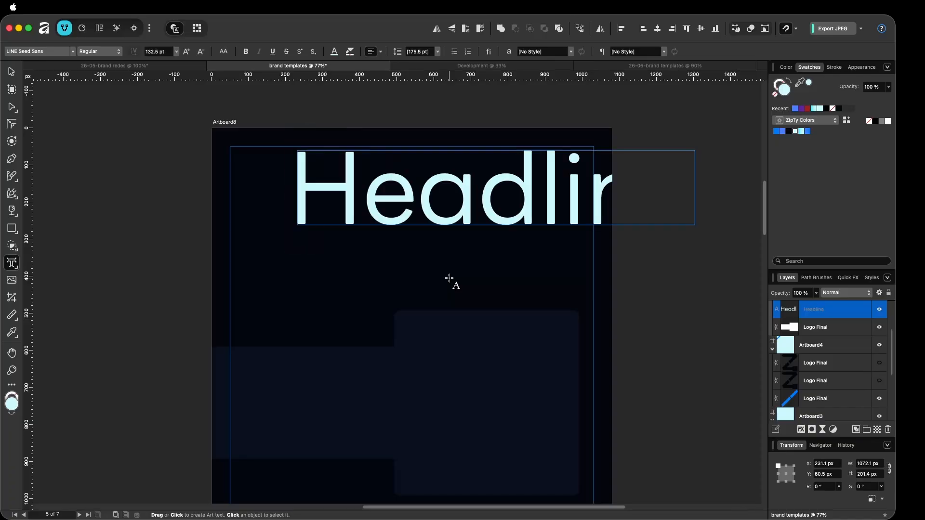
key(Escape)
key(v)
drag(547, 213, 481, 226)
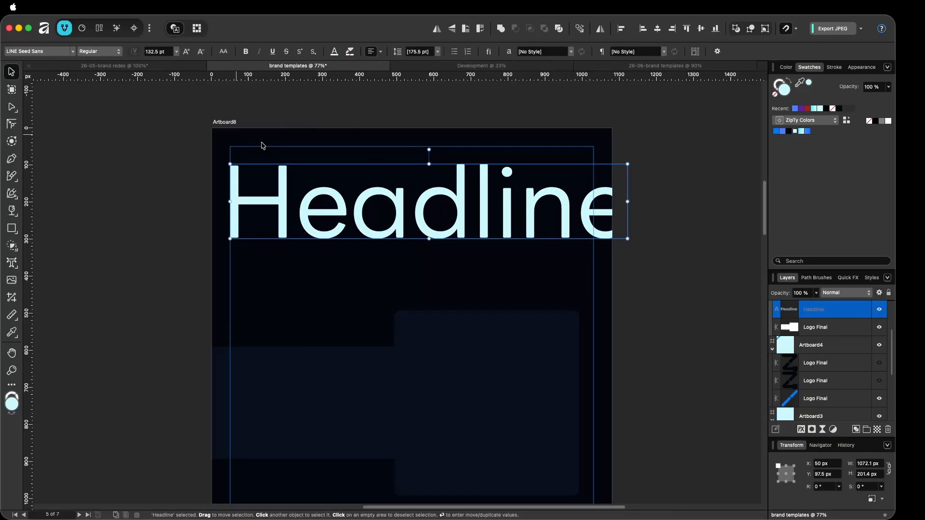
- Make the Headline text bold and reduce it to 60 pt inside the margins
click(246, 51)
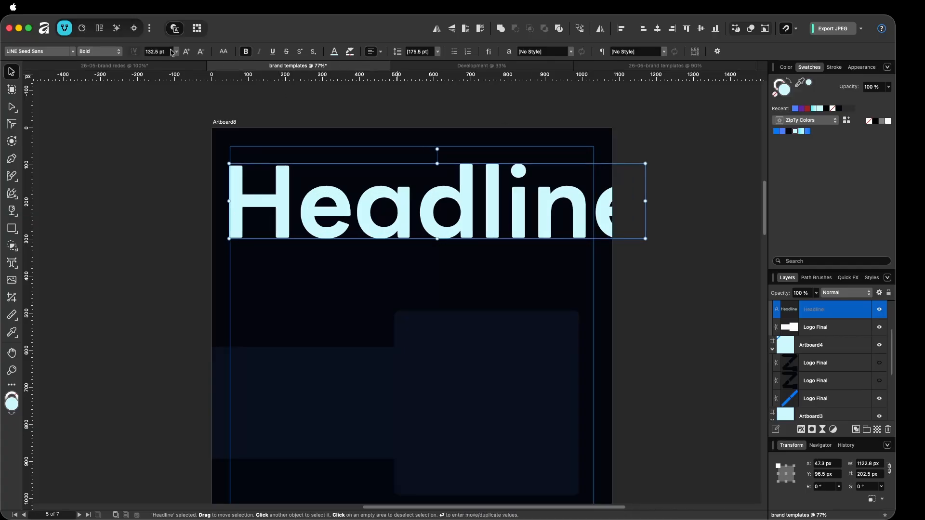
drag(645, 201, 518, 201)
drag(483, 201, 456, 191)
click(554, 196)
click(548, 191)
scroll(161, 52, down, 3)
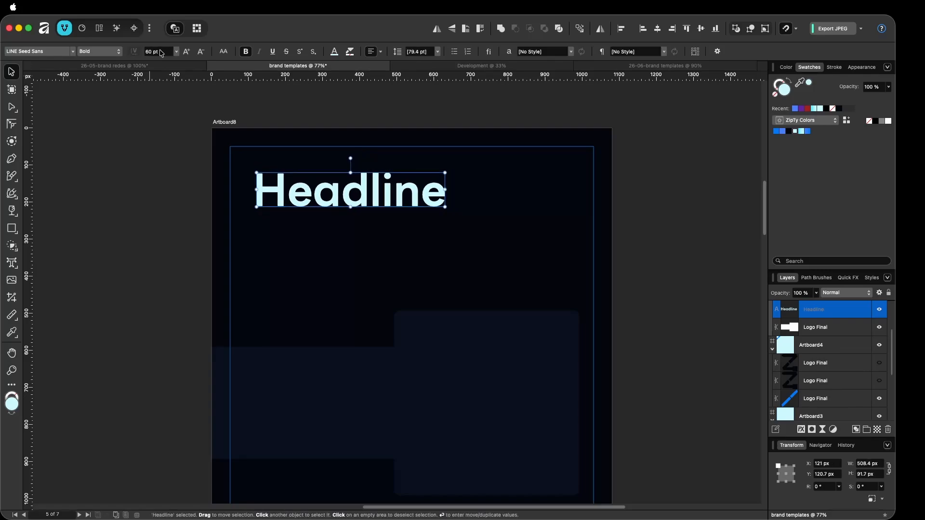
- Center Headline horizontally against Artboard8's top margin and place a duplicate directly beneath it
drag(393, 195, 419, 206)
click(481, 233)
scroll(501, 284, down, 2)
scroll(490, 281, up, 2)
click(412, 164)
key(t)
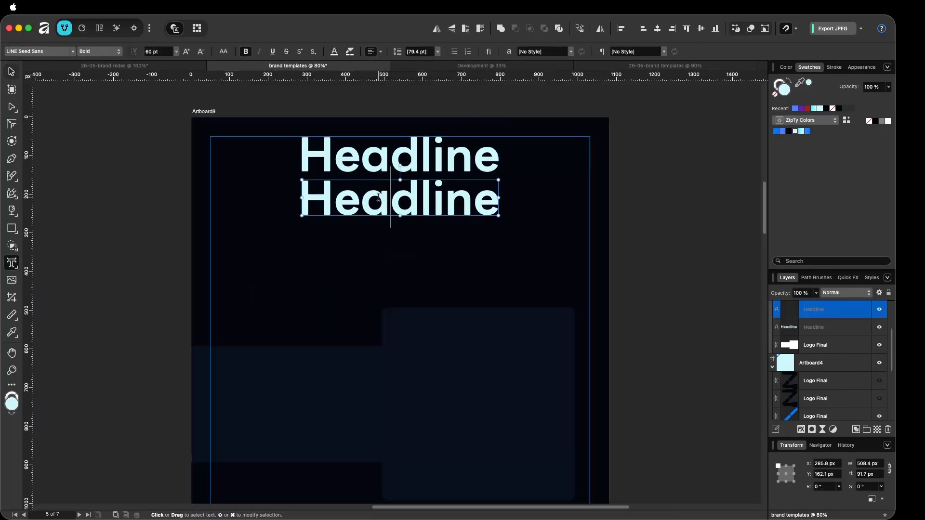
- Reduce the lower Headline copy's font size to 24.8 pt
click(278, 235)
double_click(409, 210)
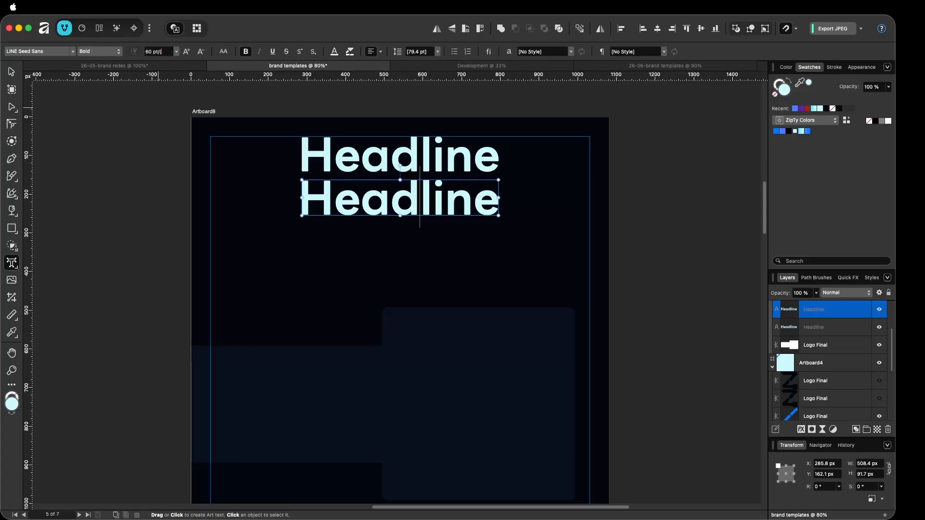
text(*2))
key(Return)
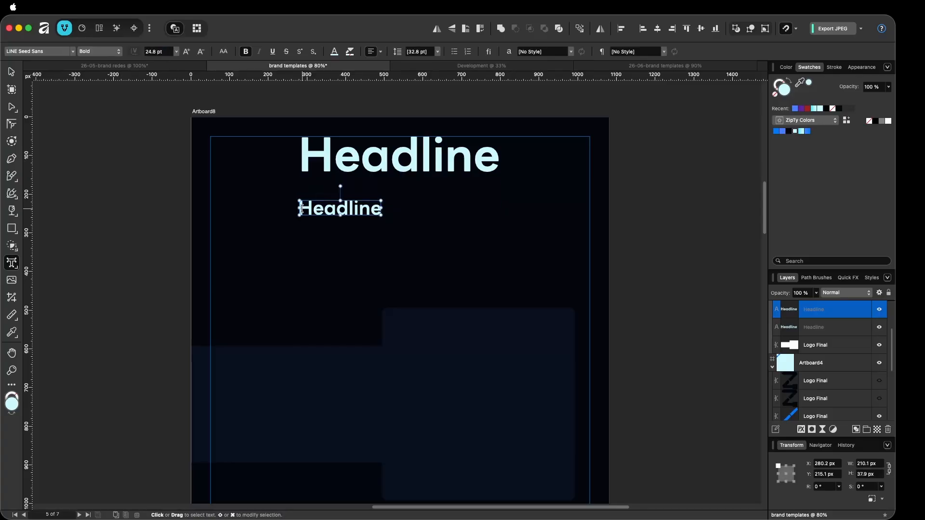
- Change the smaller text to "Sub-headline" and center it beneath Headline at about X 380.2 px, Y 187.7 px
click(301, 208)
key(Delete)
text(Sub-h)
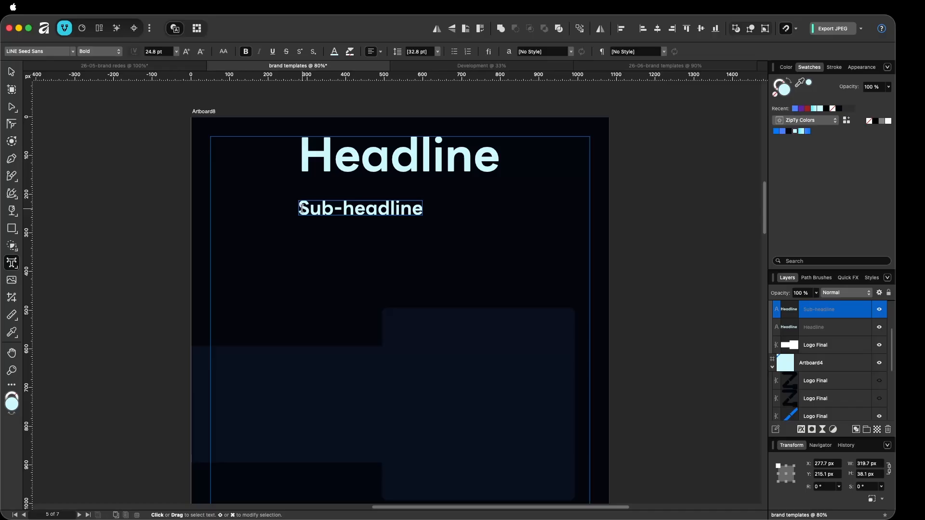
key(Escape)
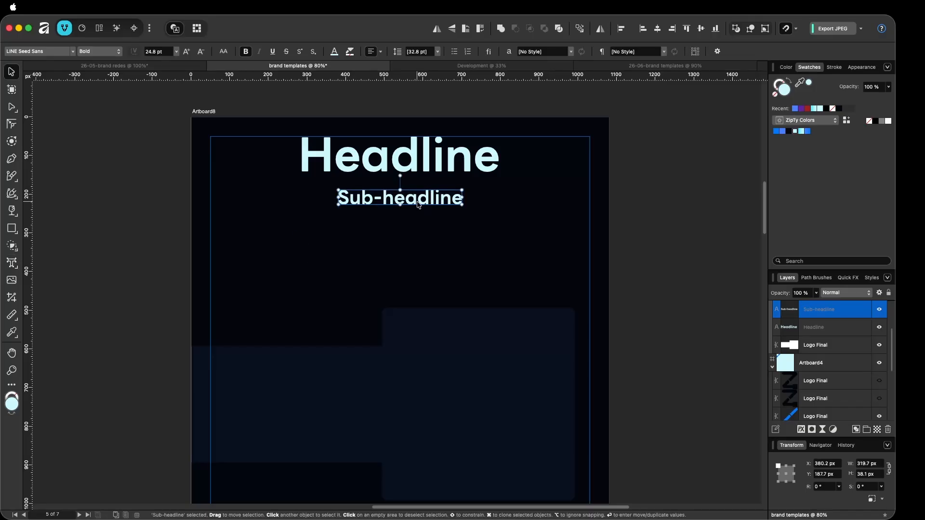